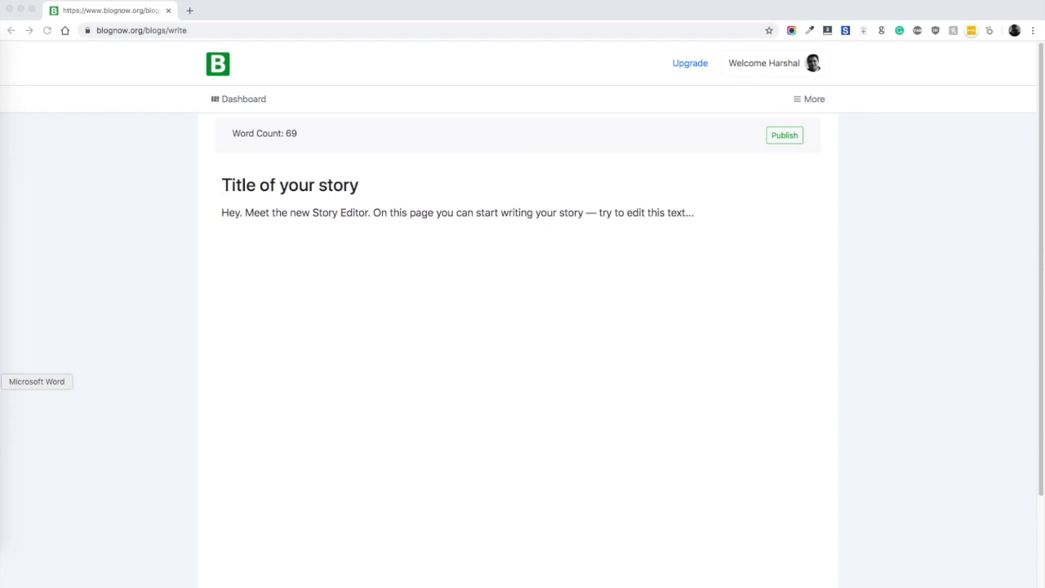
Switch to Microsoft Word and copy the entire text of the Contech CRO101 Scarecrow Motion Activated Sprinkler document
click(1, 382)
click(678, 343)
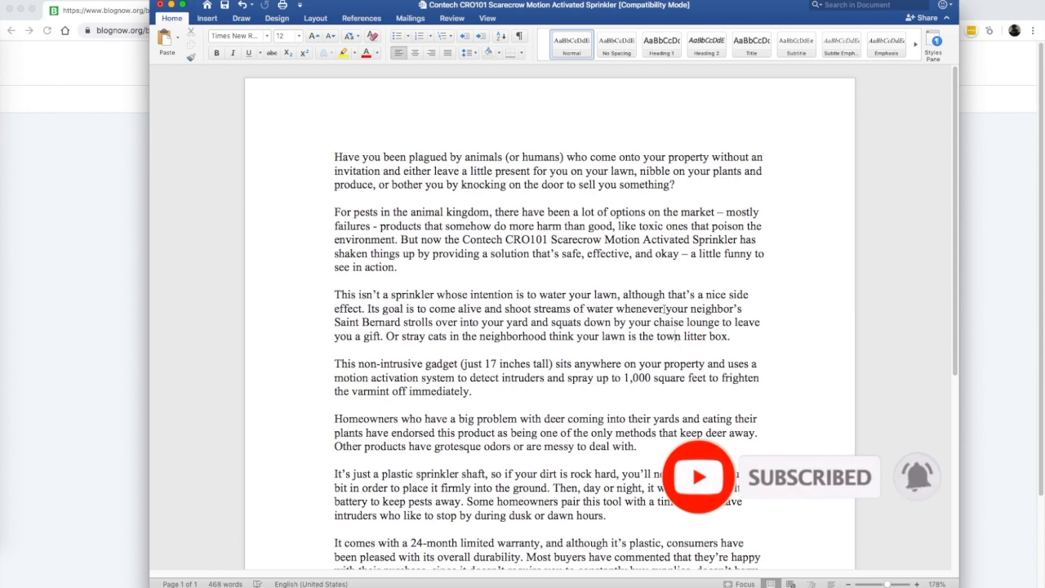
scroll(678, 298, down, 1)
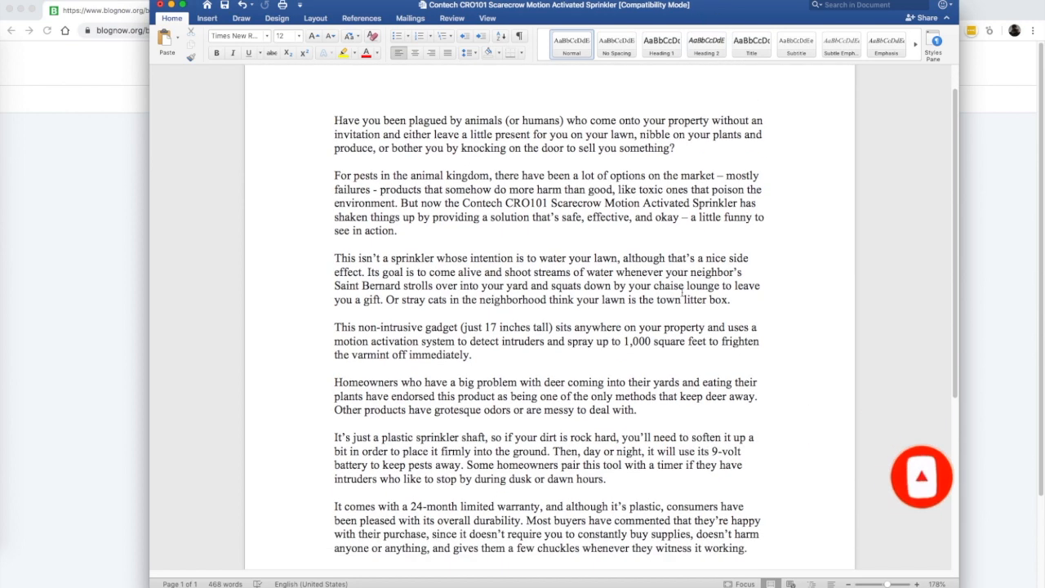
scroll(682, 292, down, 8)
scroll(681, 296, up, 5)
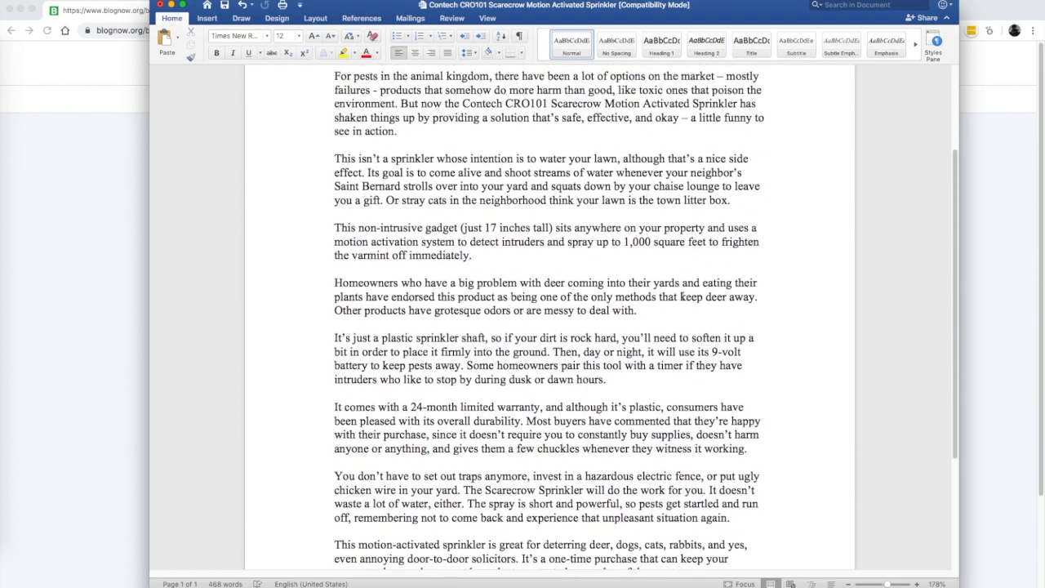
scroll(681, 296, up, 4)
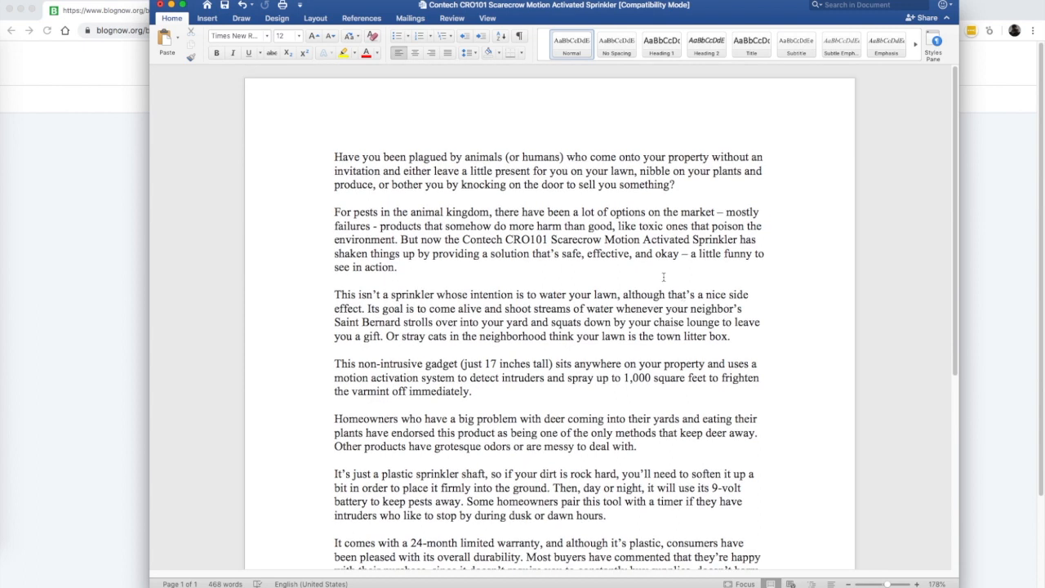
key(super+a)
key(super+c)
Try to paste the copied article on a new line below the intro paragraph in the browser's story editor, and delete the pasted block
click(1018, 281)
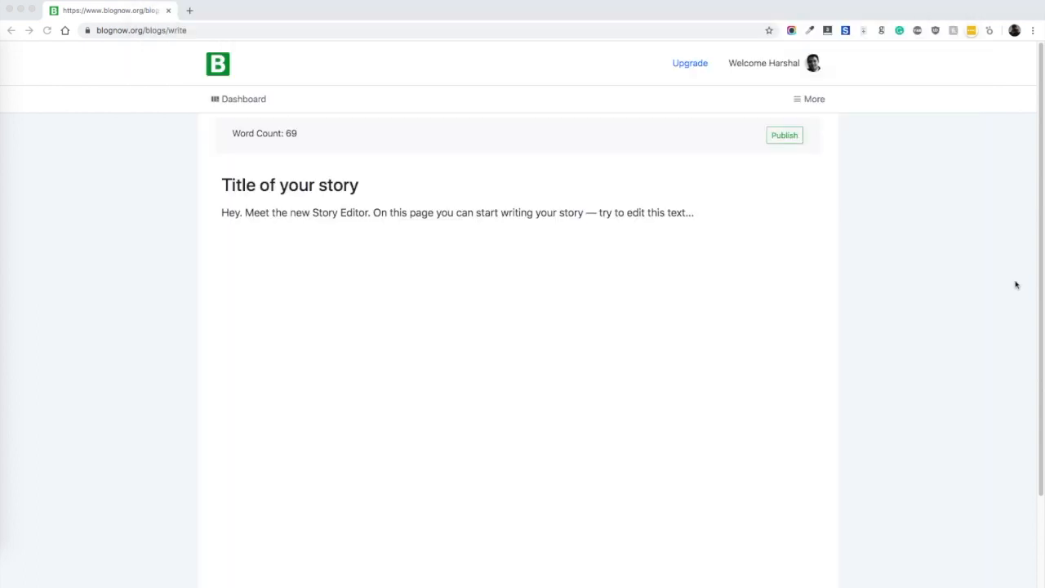
click(532, 245)
key(BackSpace)
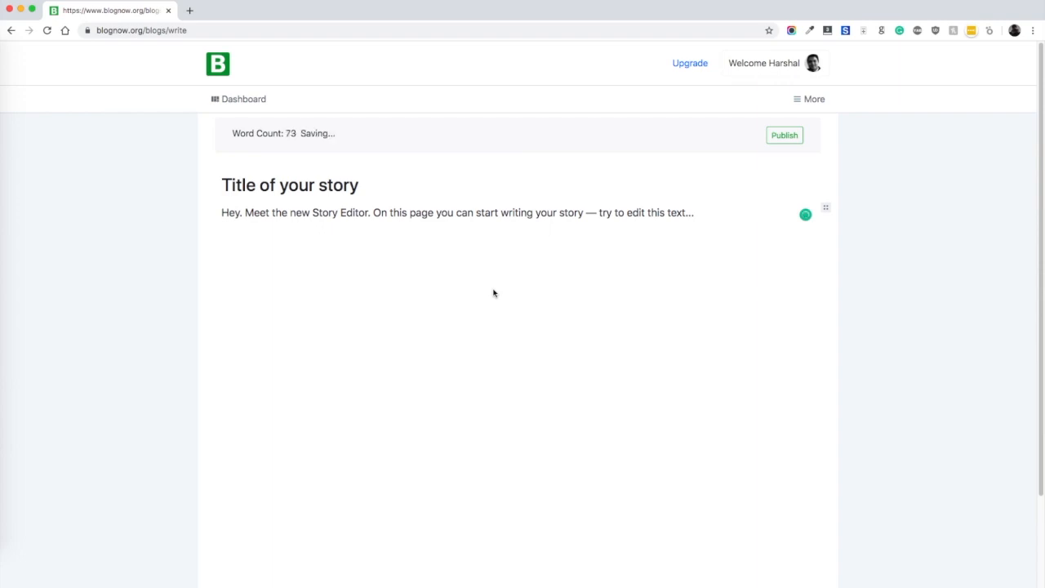
key(Return)
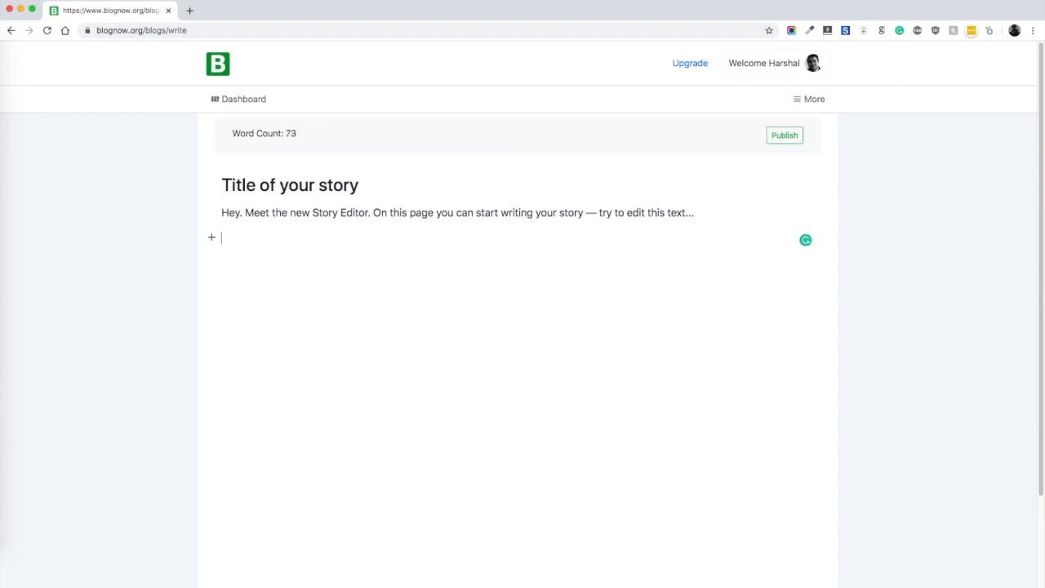
key(super+v)
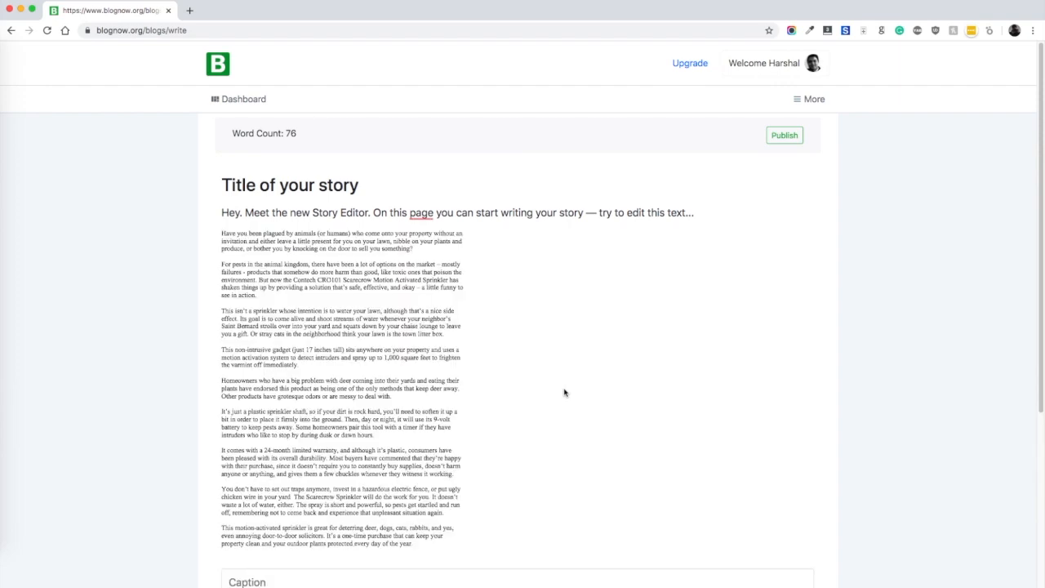
click(826, 234)
double_click(799, 277)
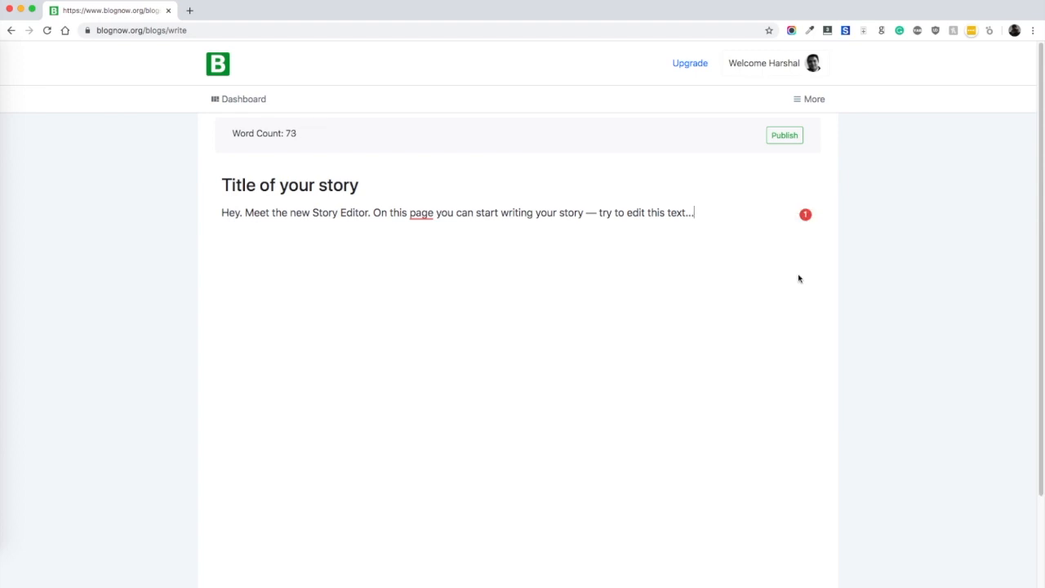
Add the line "this is my first article" below the intro paragraph
click(476, 234)
key(super+v)
text(this is my firs)
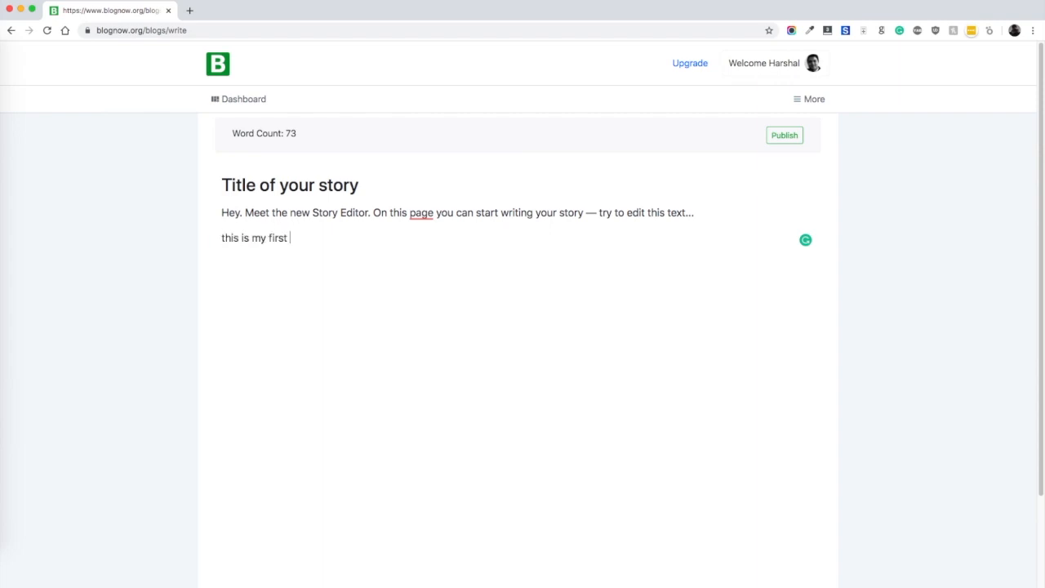
text(t article)
drag(330, 237, 254, 236)
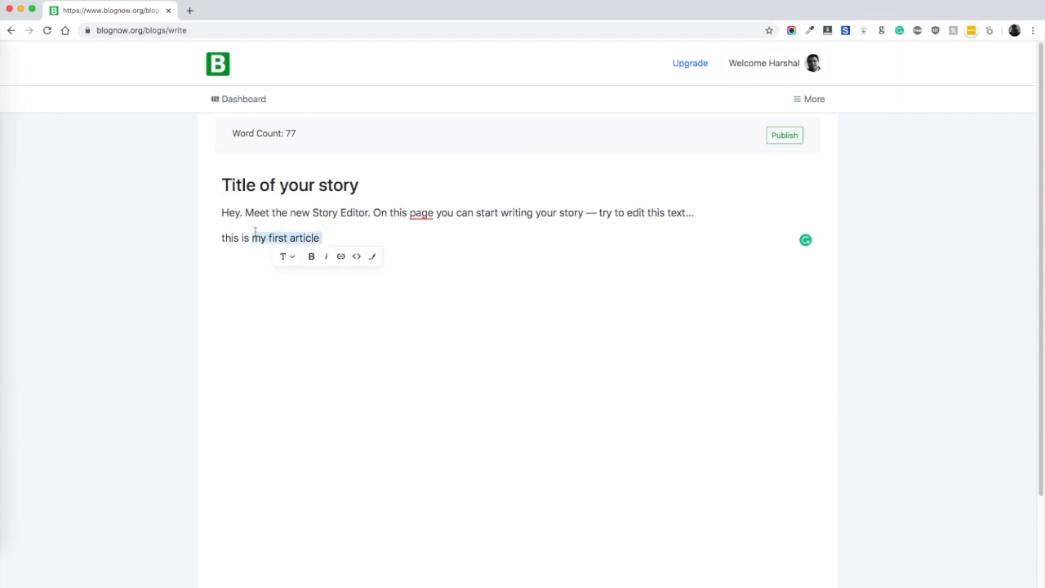
click(360, 238)
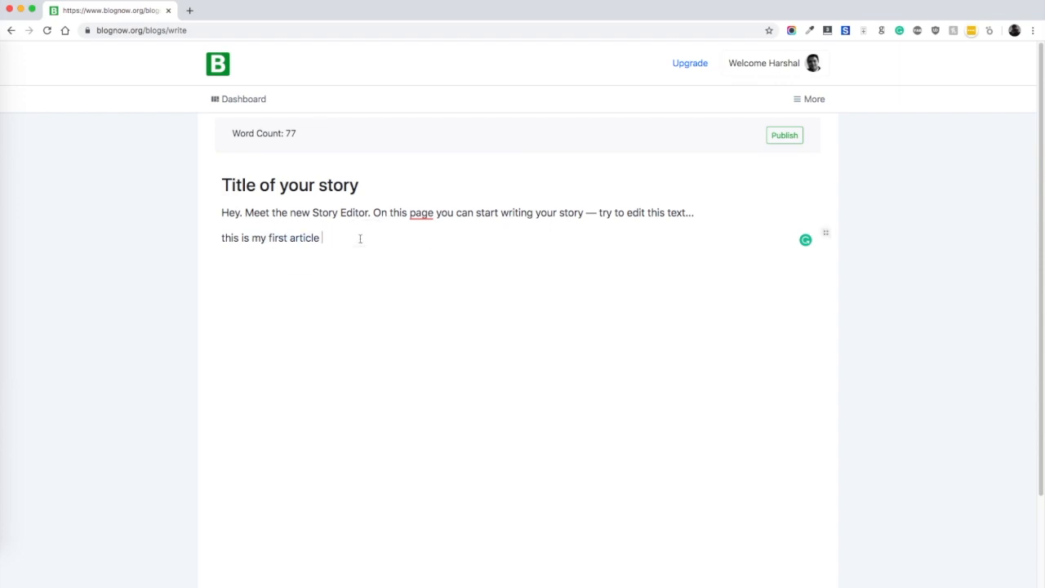
Try out the spell check by adding the nonsense word "tttttt" after the new line and opening its Grammarly details
text(tttttt)
mouse_move(341, 237)
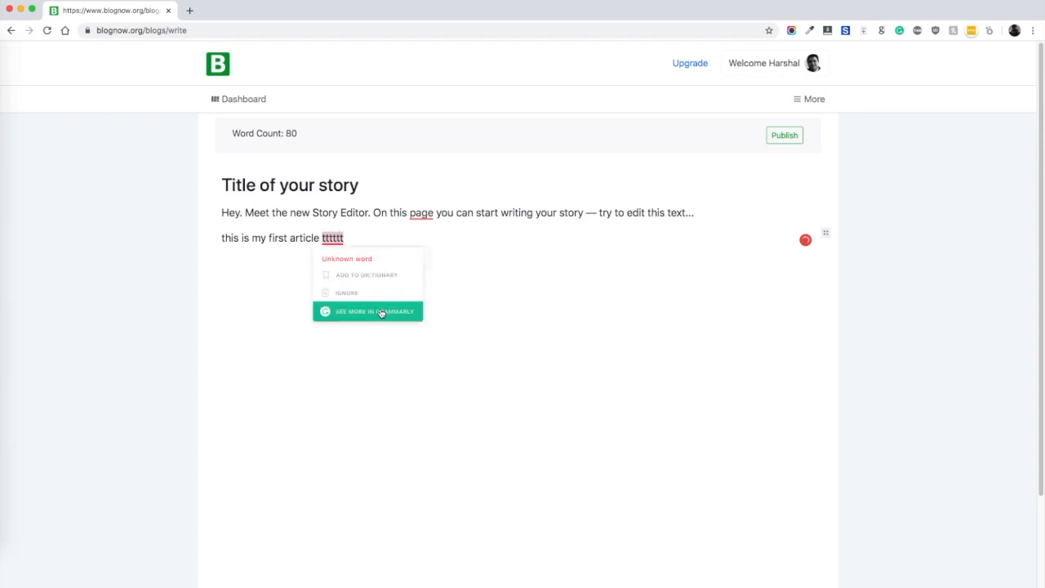
click(381, 311)
Paste the copied Word article with matching style on a new line below "this is my first article"
key(Return)
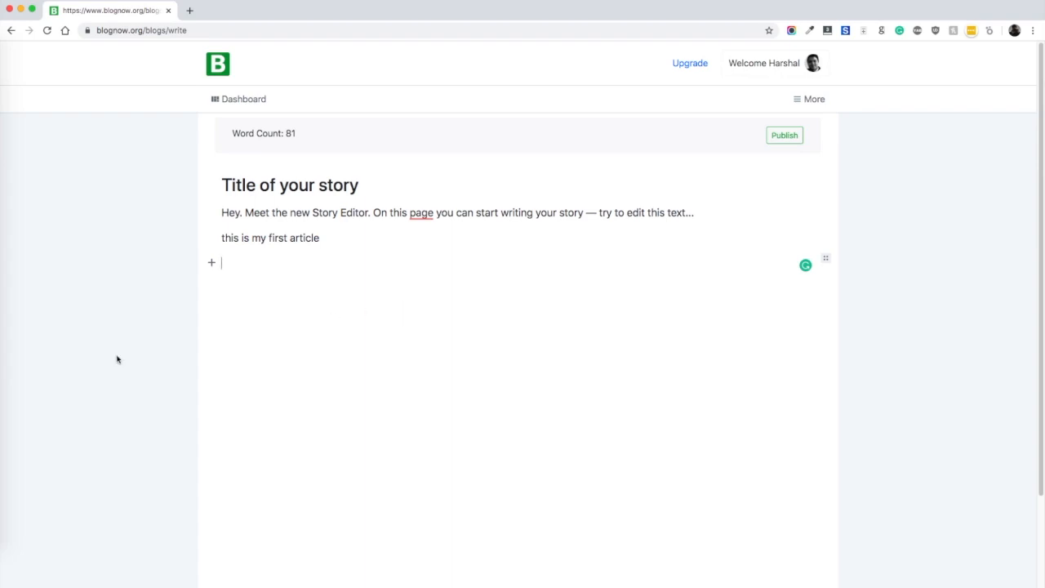
click(31, 377)
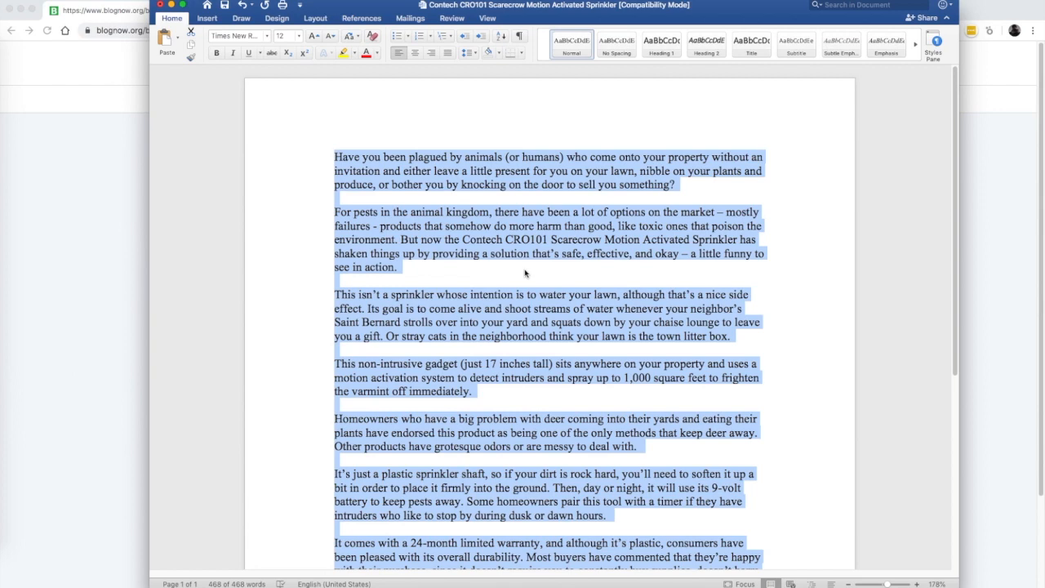
click(122, 322)
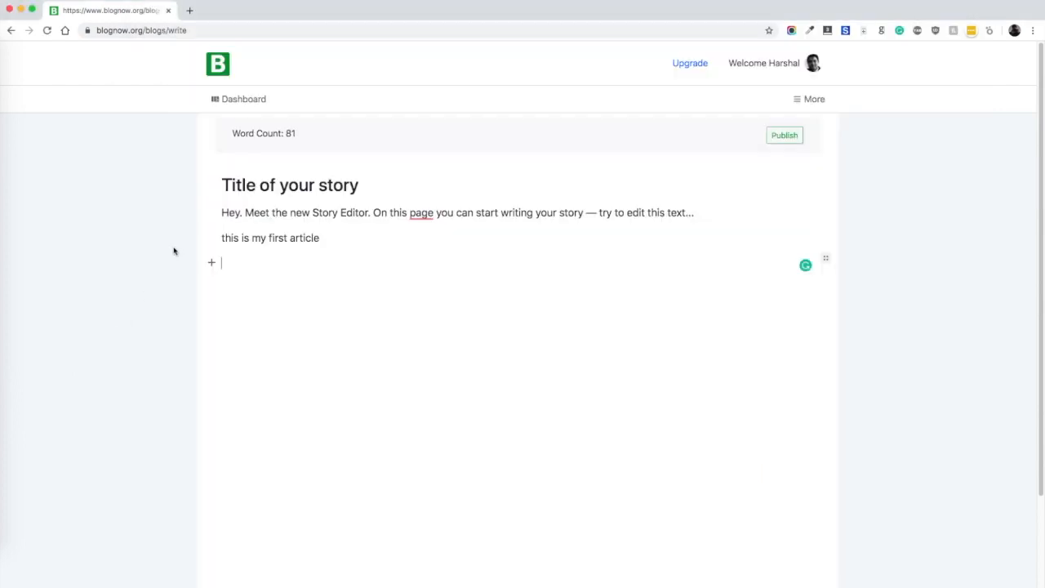
right_click(239, 264)
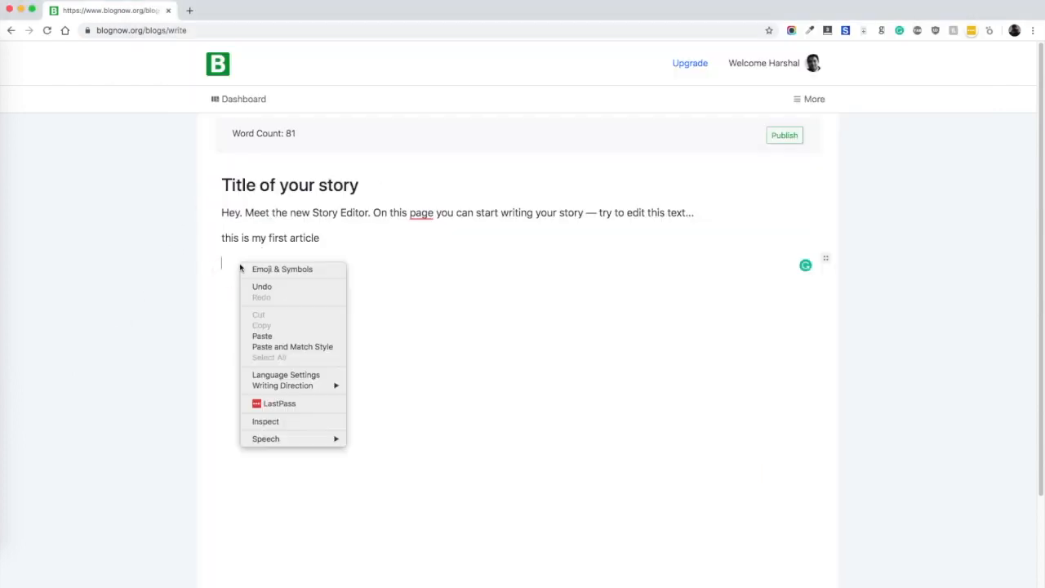
click(274, 348)
scroll(388, 376, up, 1)
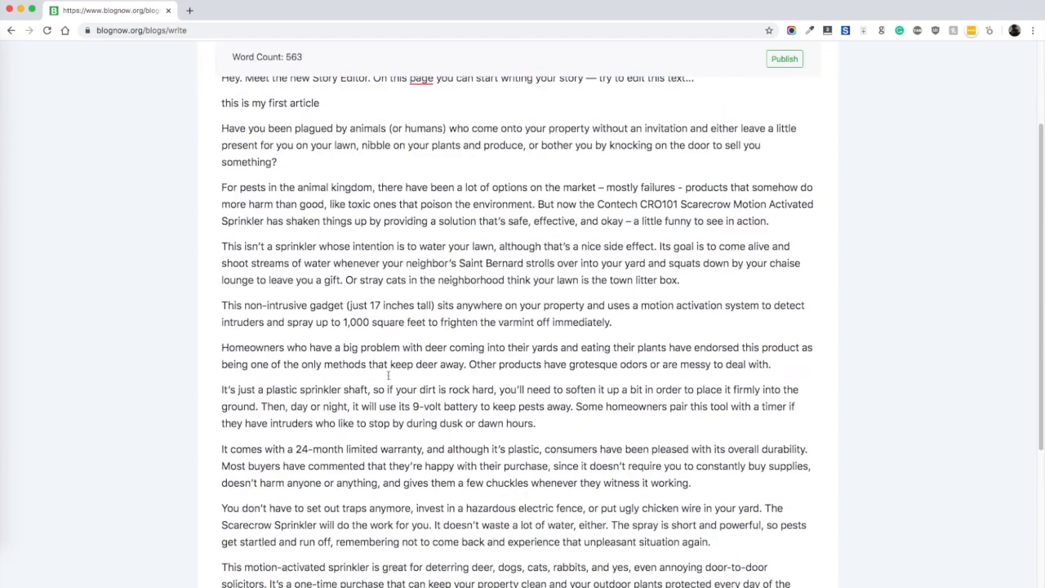
scroll(388, 376, up, 3)
View the inline formatting options for the text of the paragraph about pests in the animal kingdom
drag(346, 322, 769, 356)
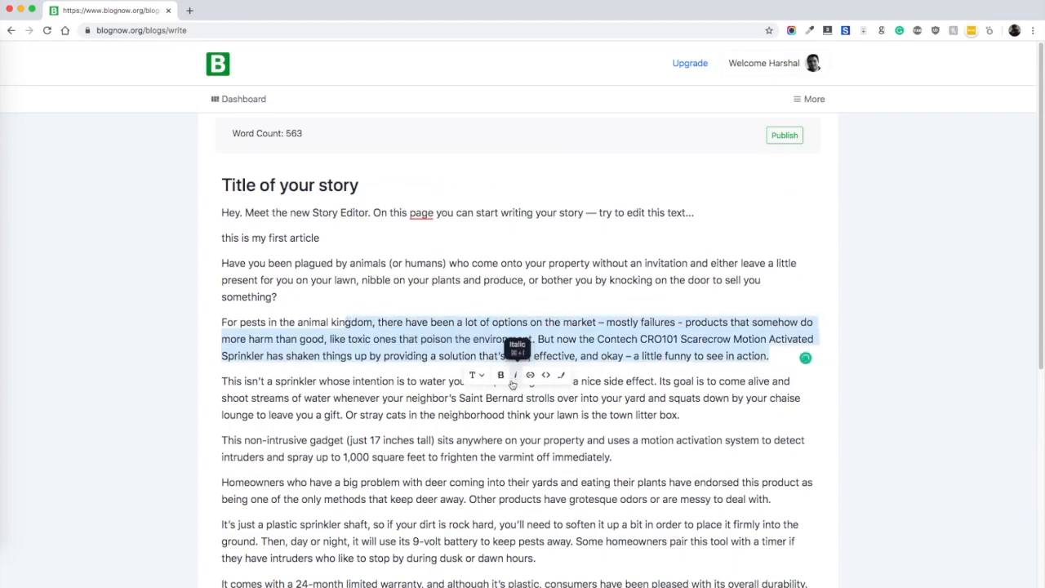
click(397, 467)
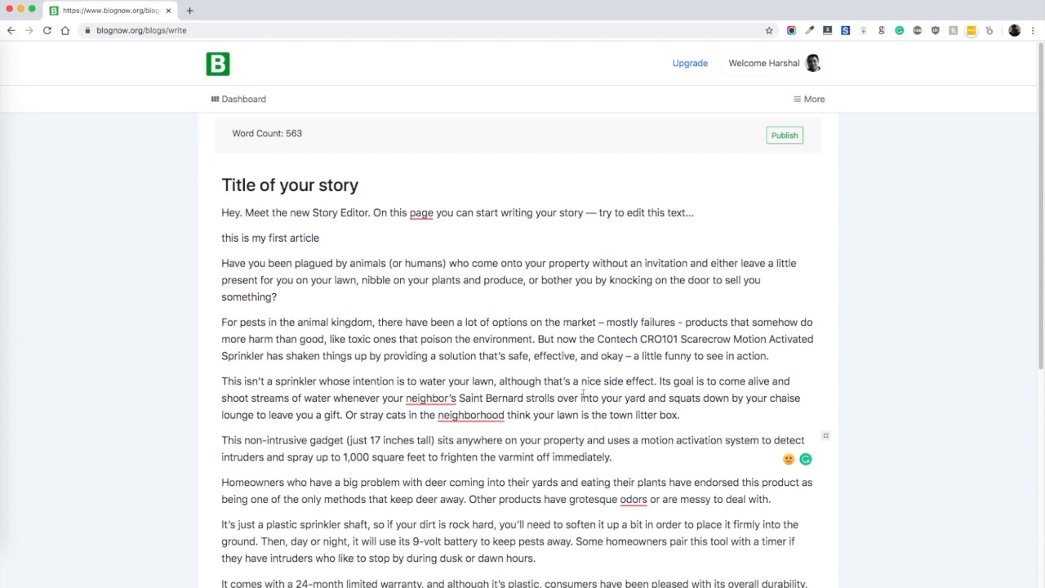
click(430, 275)
Look at the conversion options available for the story title
drag(367, 186, 216, 184)
click(287, 209)
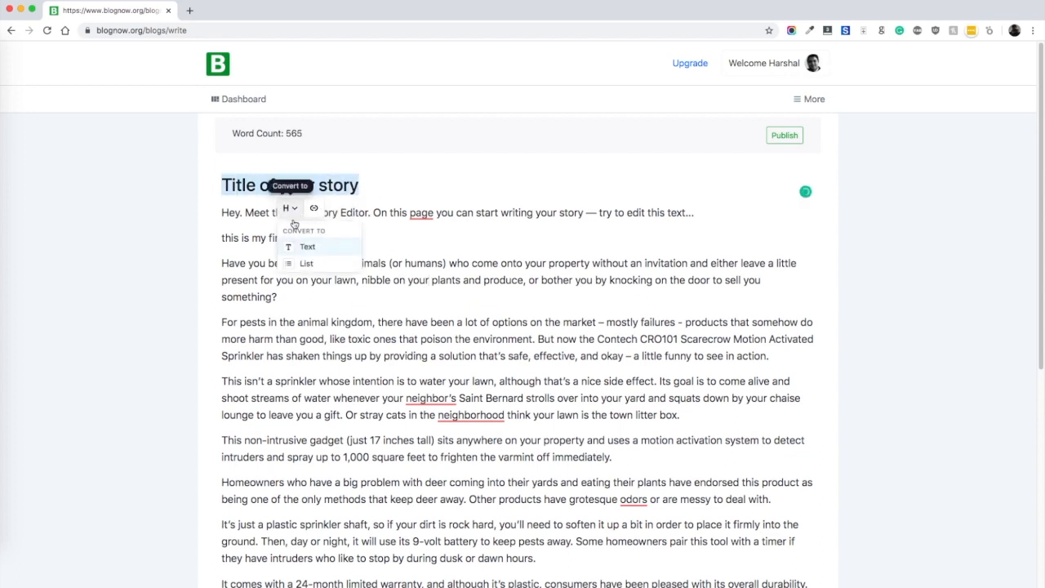
click(275, 185)
drag(367, 182, 217, 187)
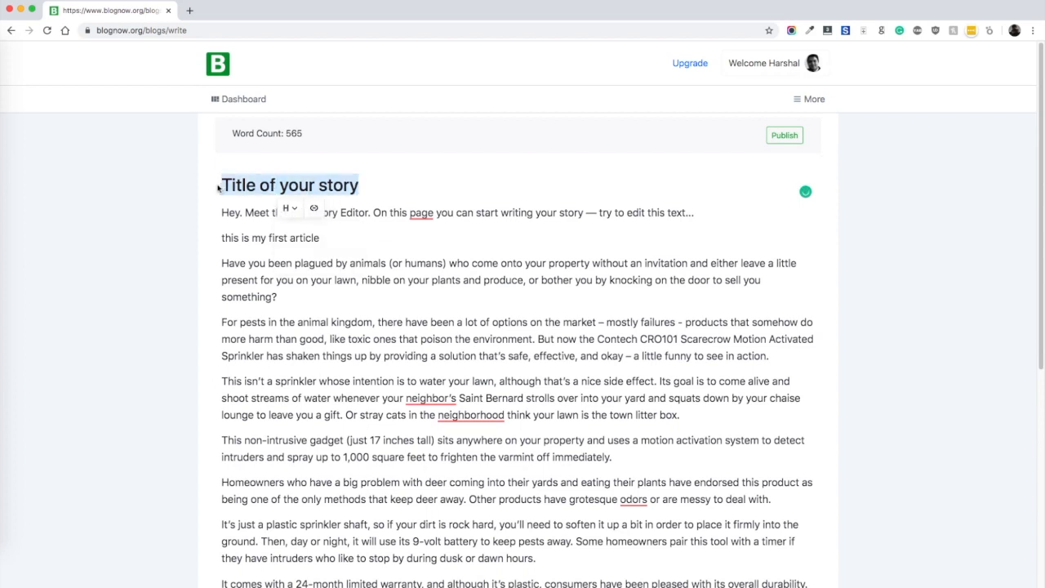
click(498, 186)
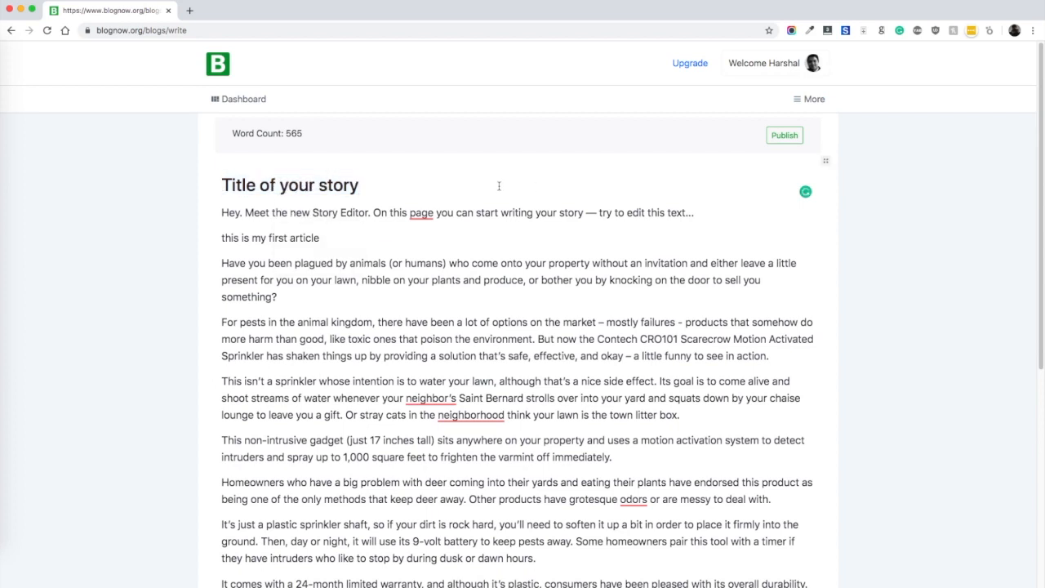
Change the story title to heading level H1
click(826, 162)
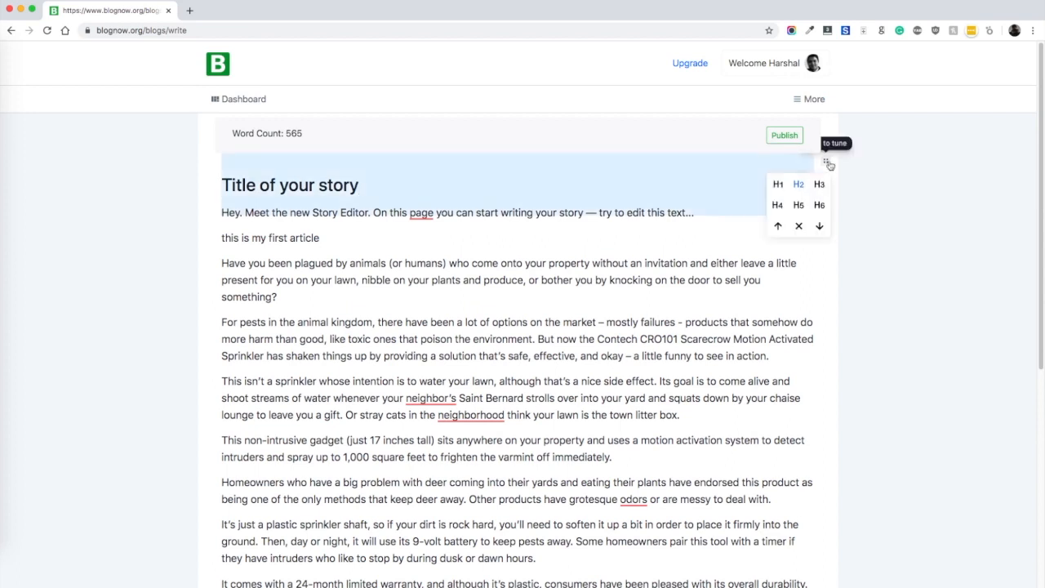
click(778, 185)
click(615, 256)
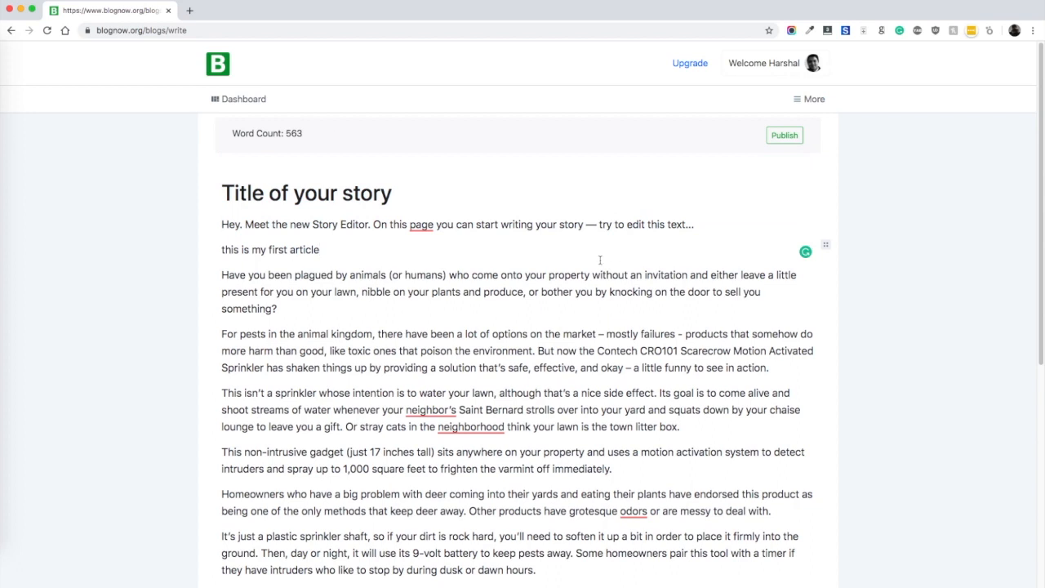
drag(406, 196, 212, 197)
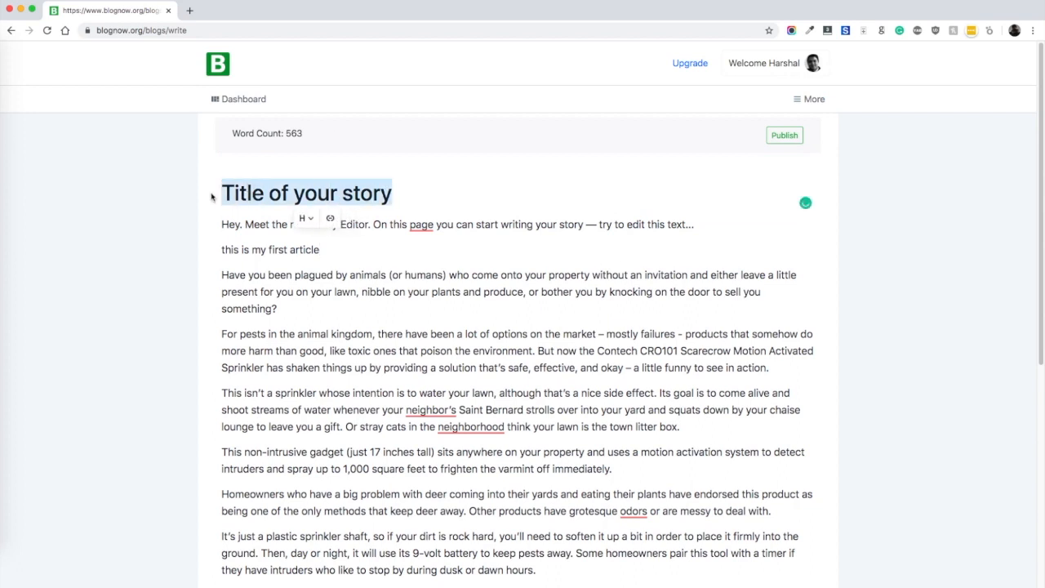
click(500, 204)
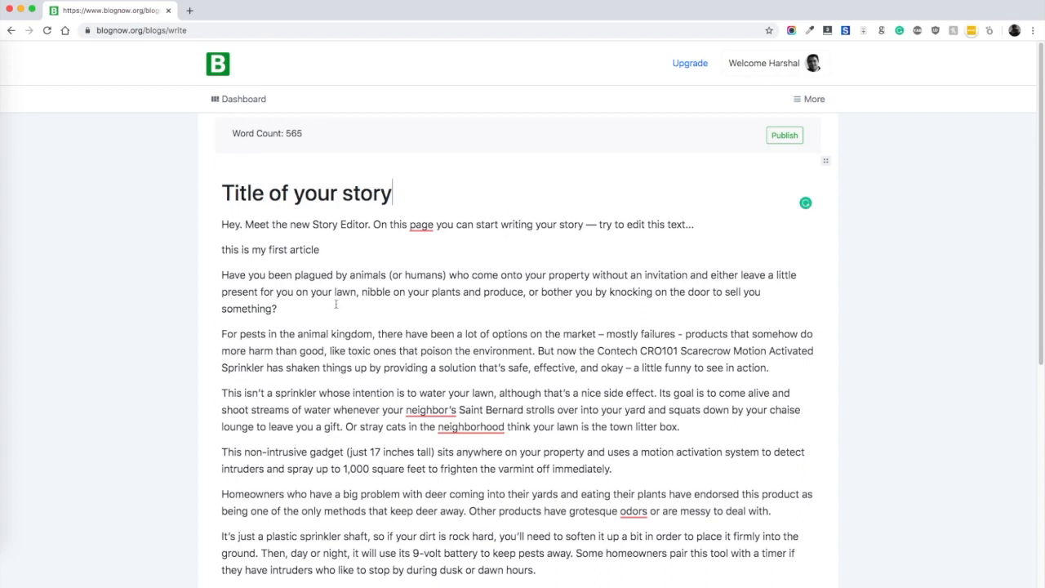
Examine how the pasted article is divided into separate paragraphs, from its opening through to its end
drag(575, 368, 220, 333)
drag(305, 310, 216, 272)
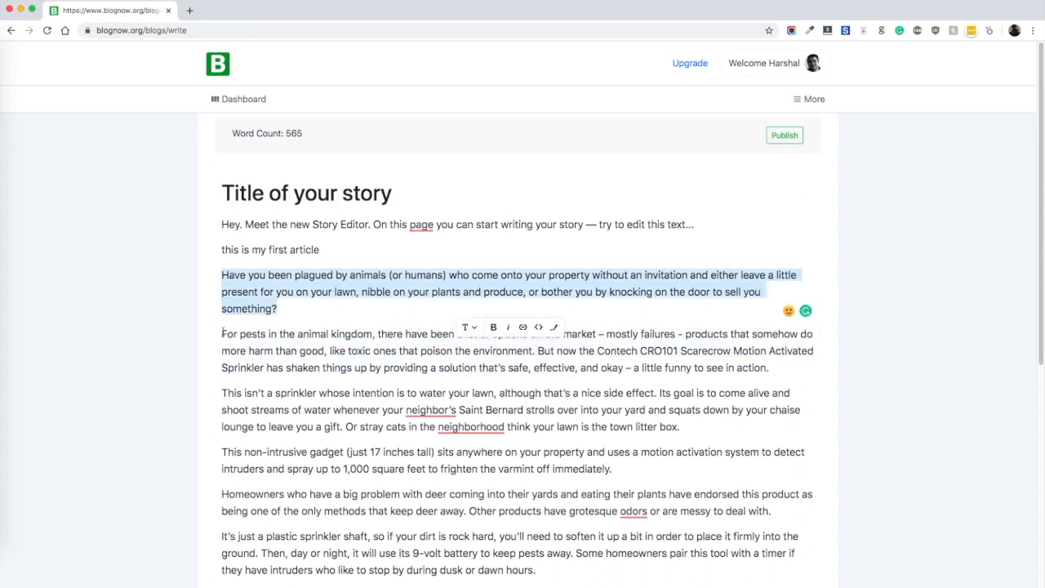
drag(222, 331, 768, 372)
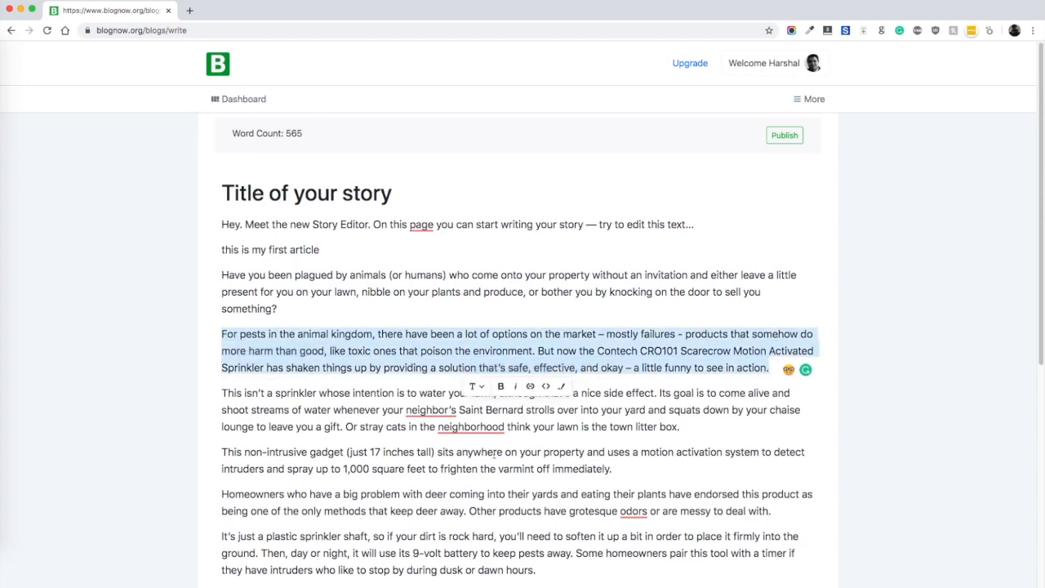
drag(686, 427, 207, 396)
scroll(371, 339, down, 3)
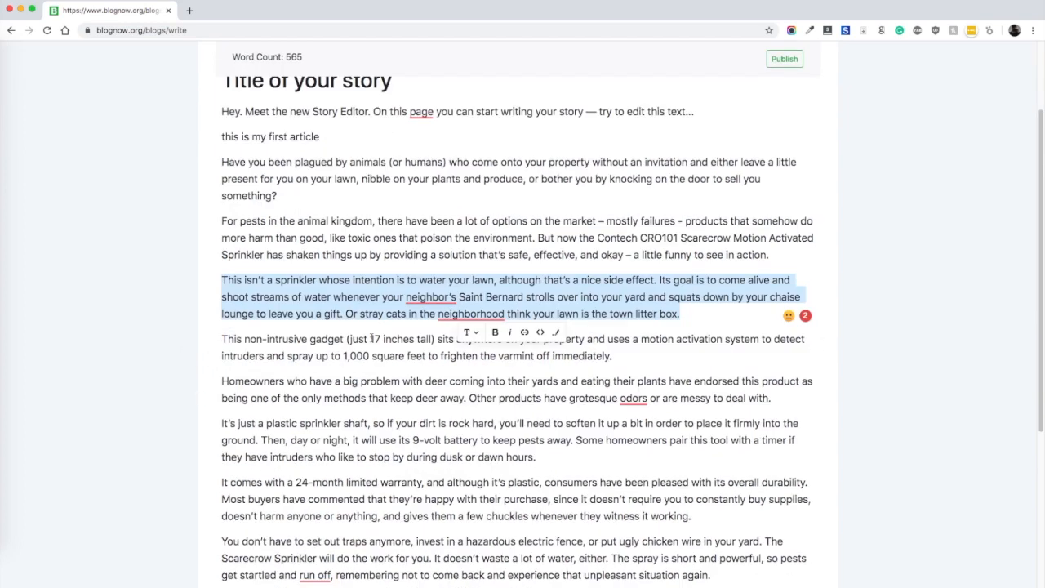
scroll(371, 339, down, 5)
click(372, 238)
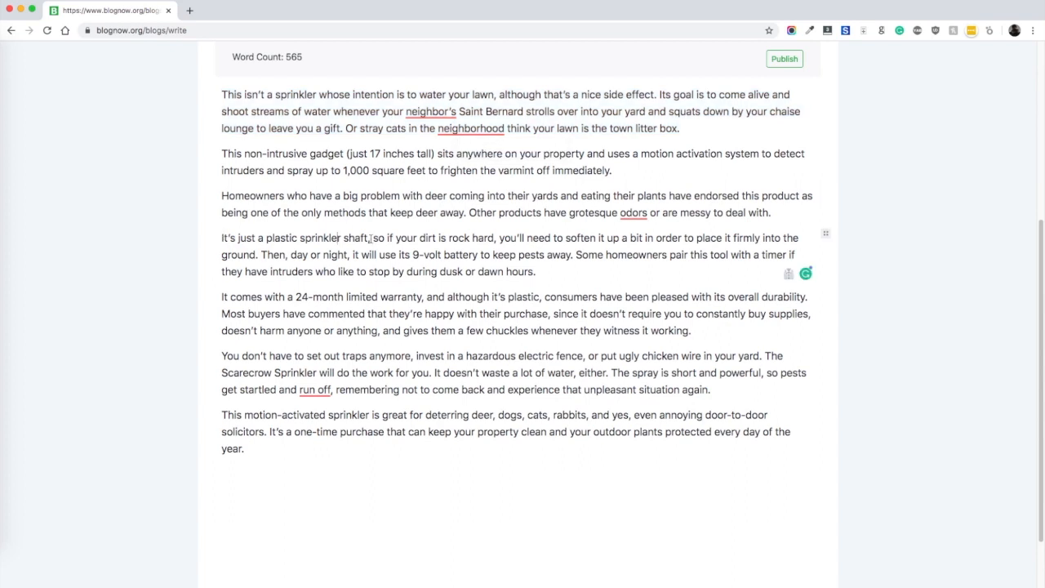
drag(536, 271, 214, 236)
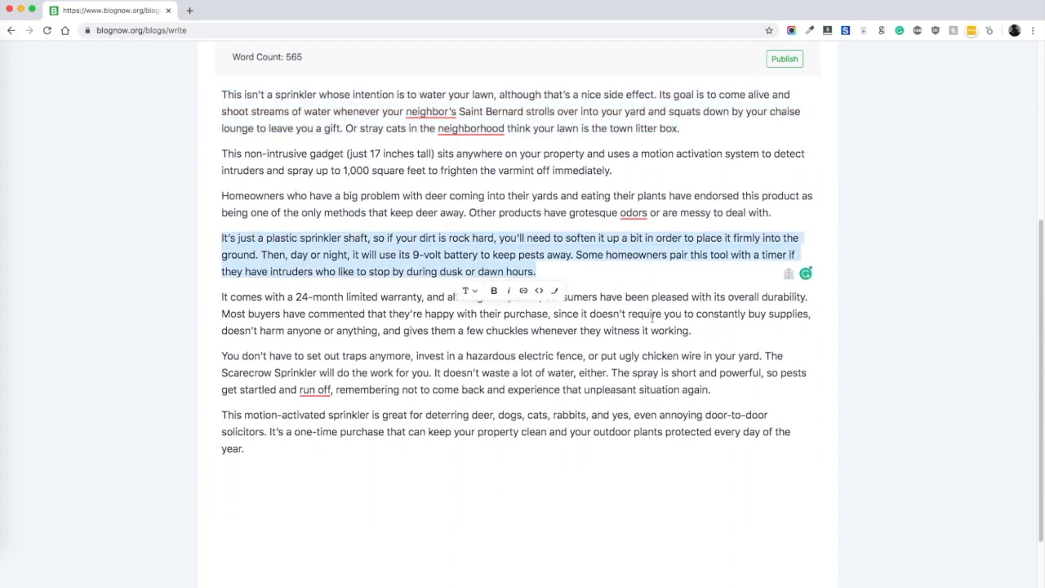
click(652, 316)
scroll(652, 317, up, 5)
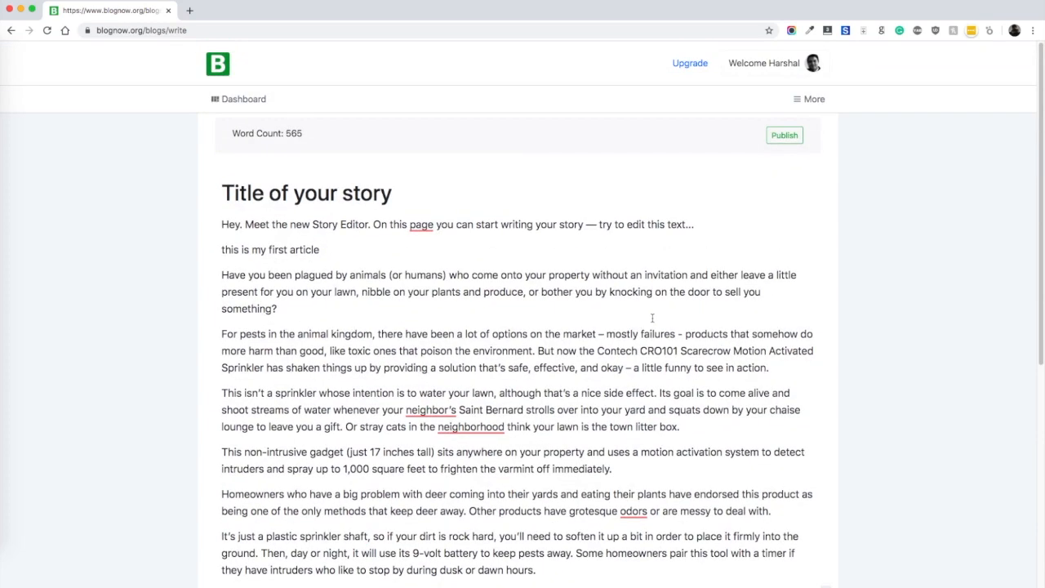
scroll(652, 317, down, 1)
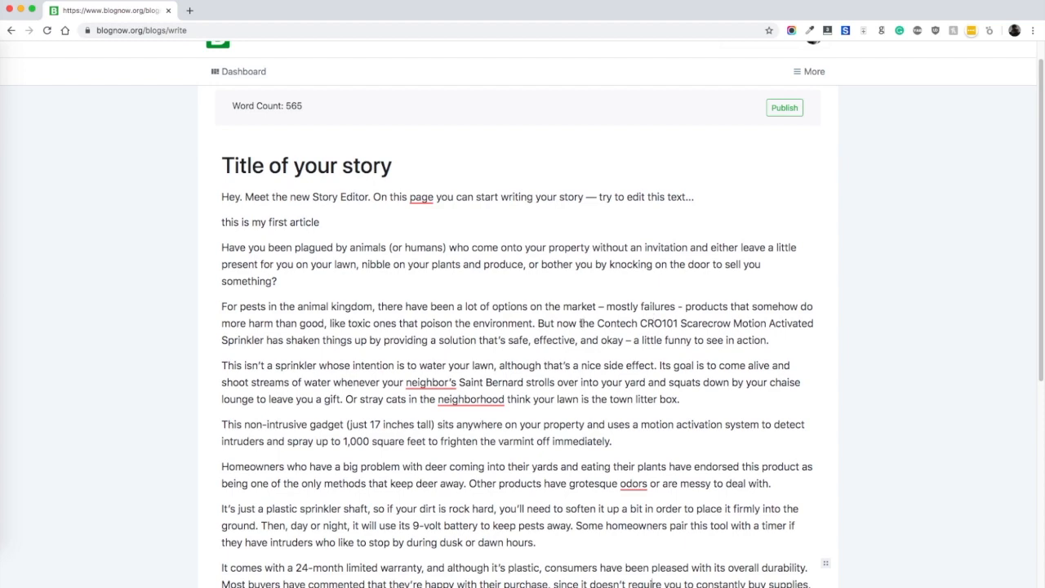
scroll(580, 323, down, 5)
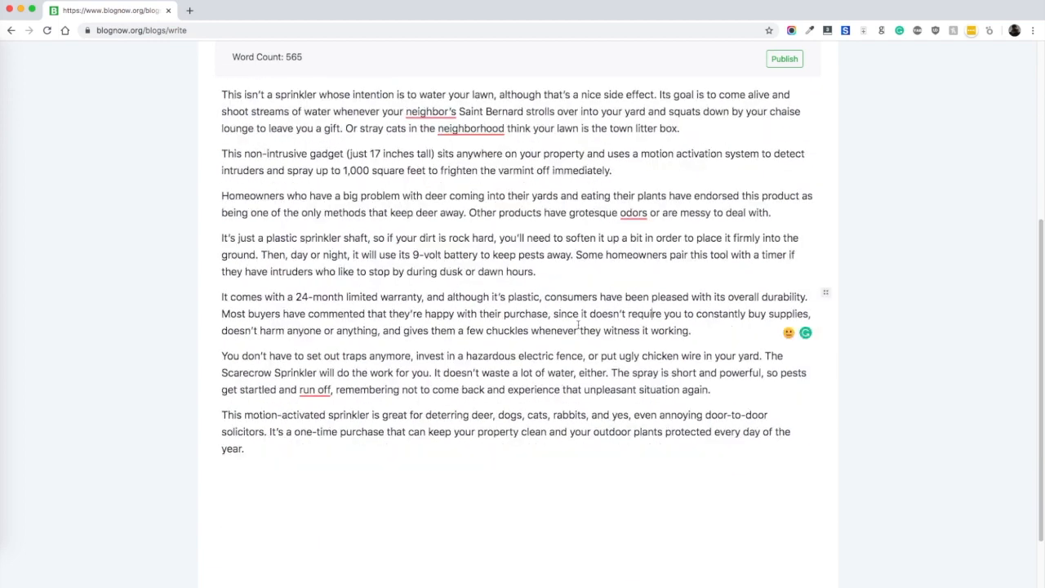
Add an empty block below the paragraph beginning "Have you been plagued by animals"
scroll(578, 325, up, 5)
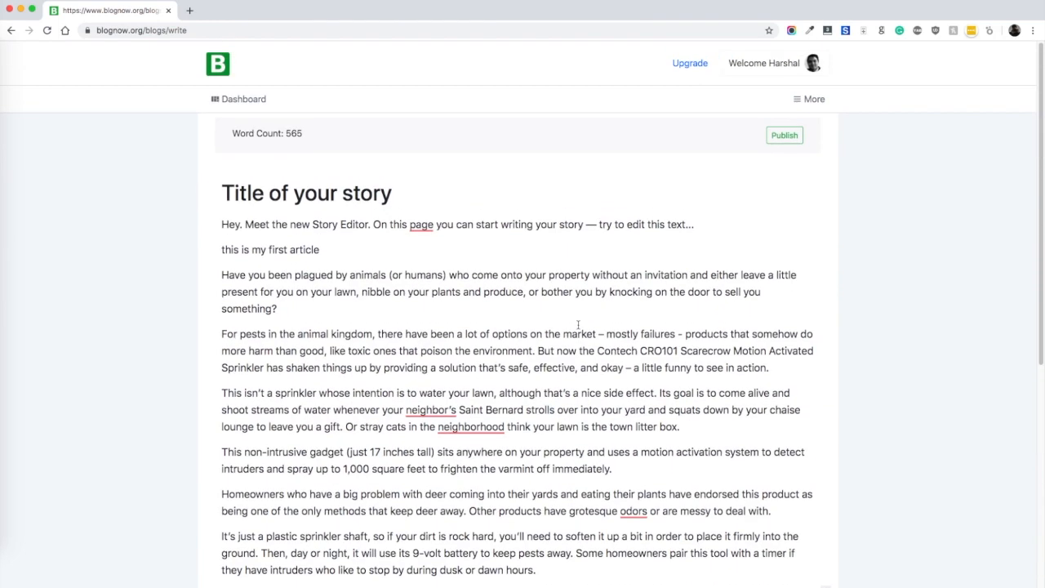
triple_click(294, 309)
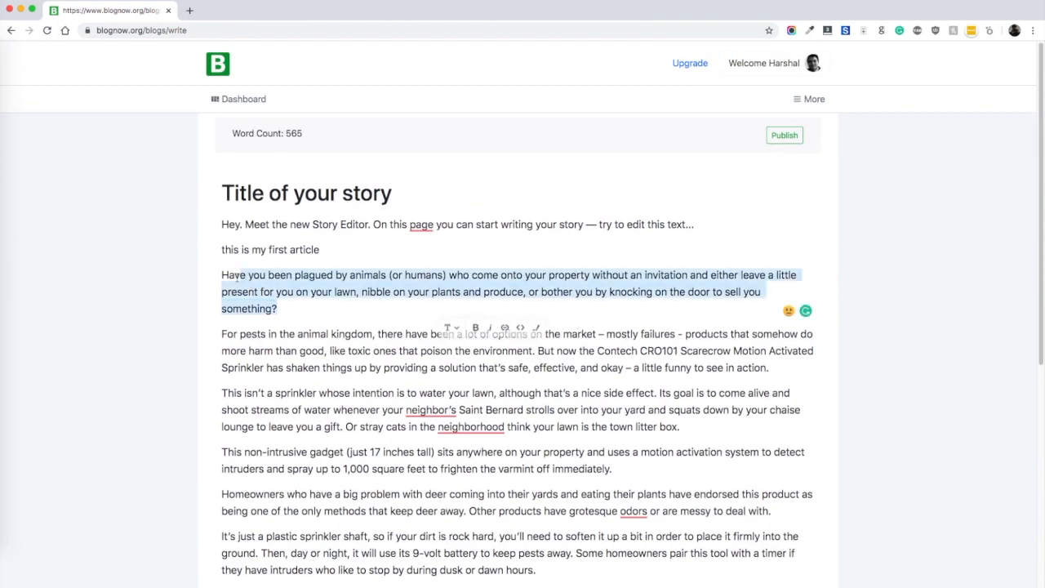
click(322, 311)
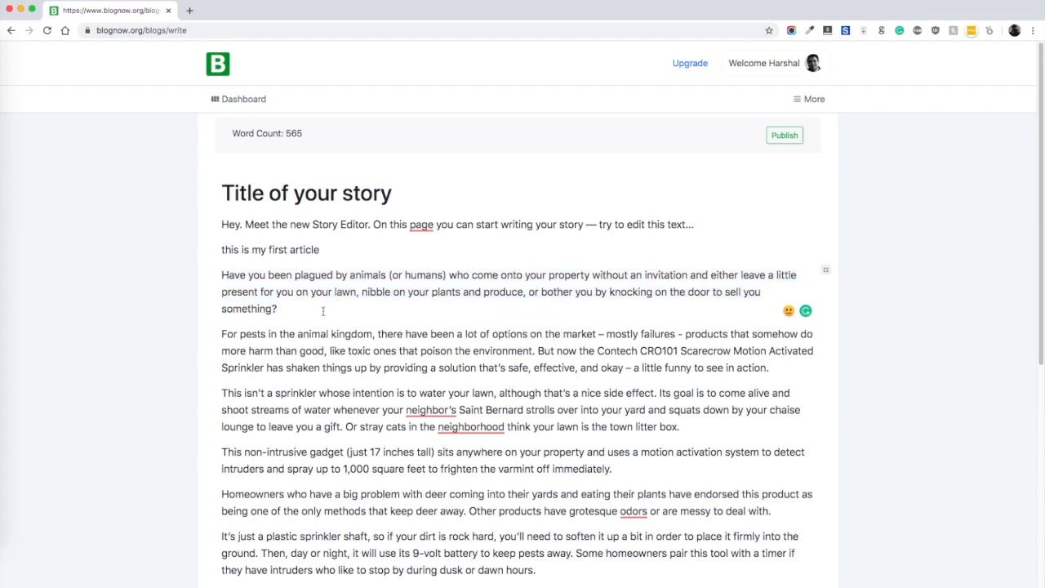
key(Return)
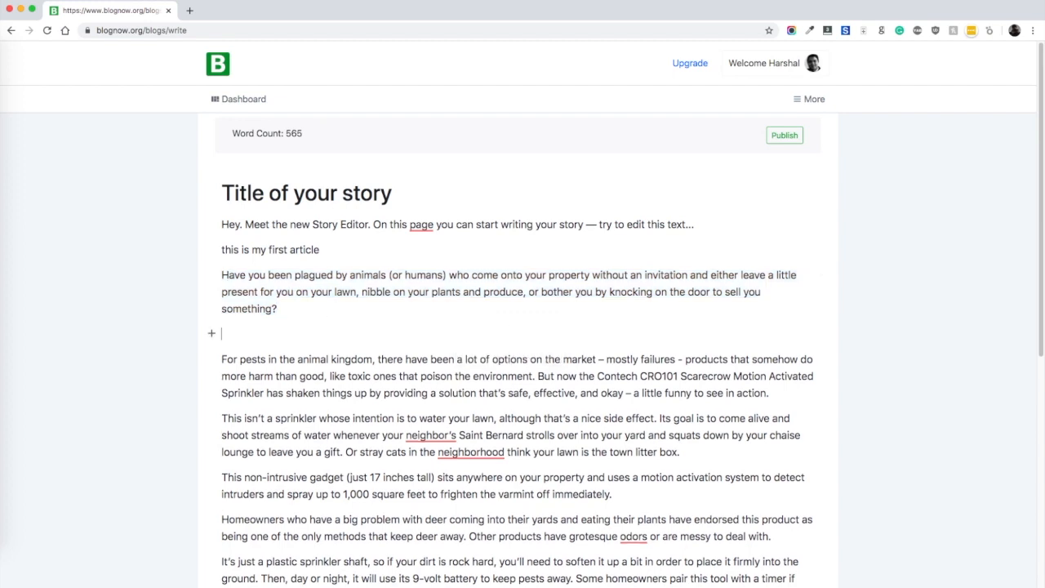
Insert the desktop image gcZcw2G.png into the empty block above the paragraph about pests in the animal kingdom
click(212, 336)
click(365, 326)
click(212, 336)
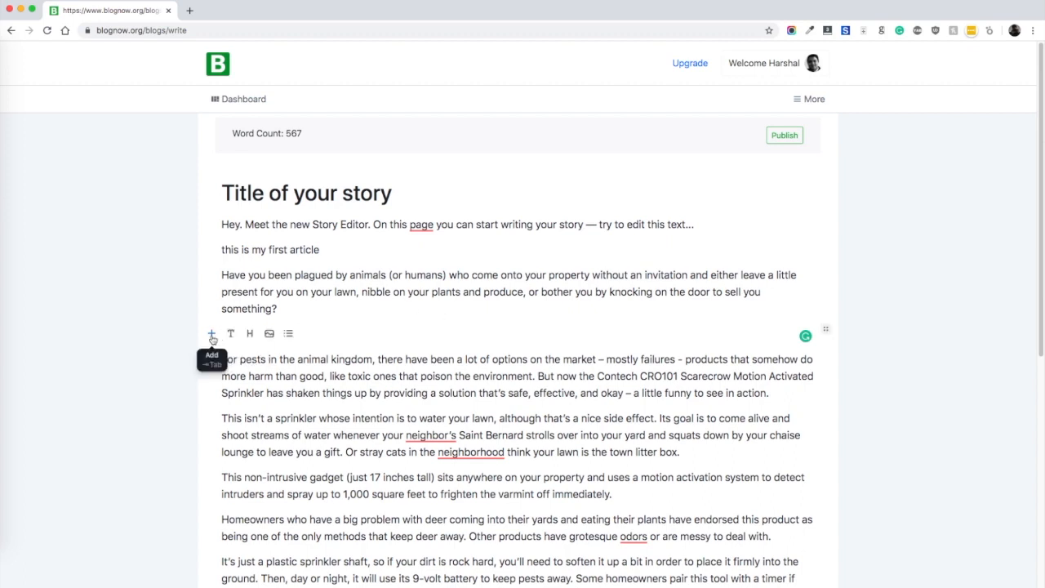
click(269, 335)
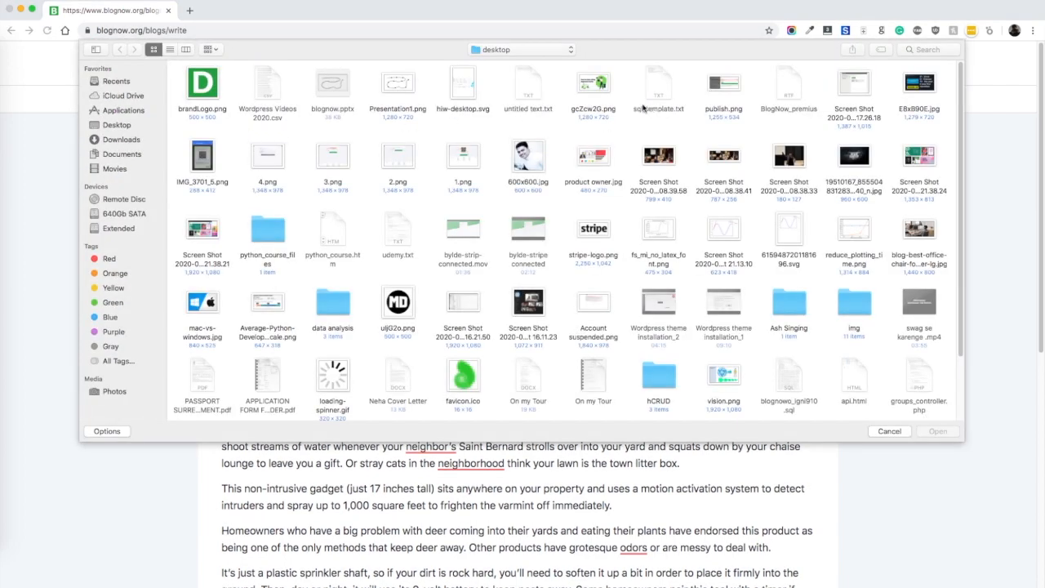
double_click(596, 90)
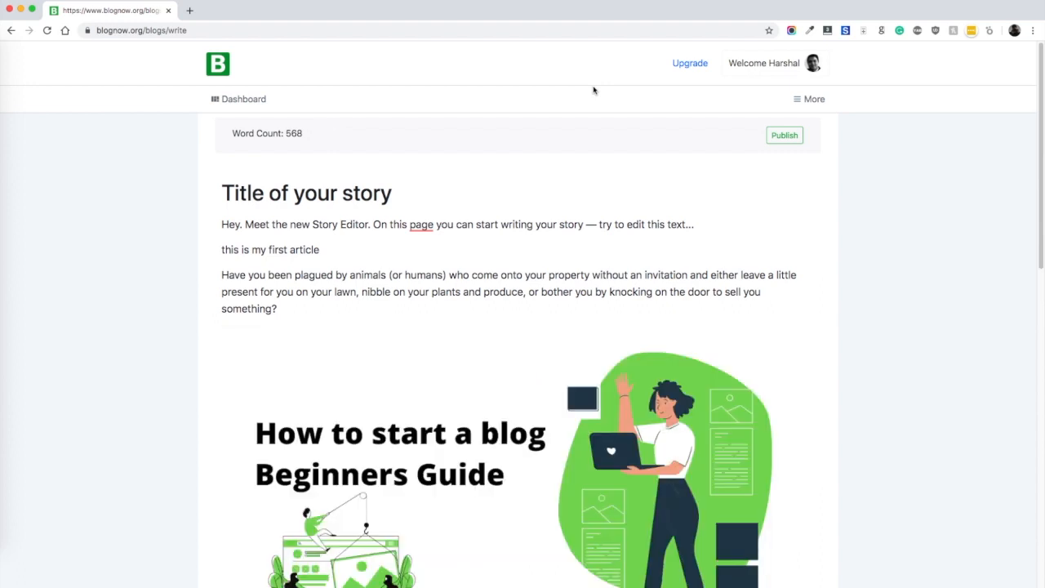
Caption the inserted image "my image here" and start a new block below it
scroll(467, 324, down, 2)
scroll(468, 324, down, 2)
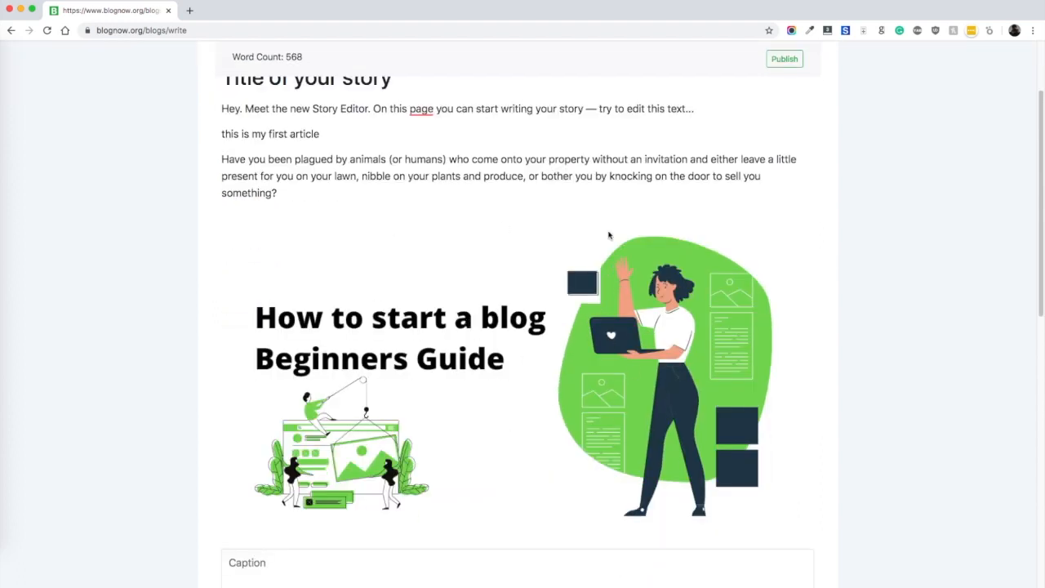
scroll(621, 254, down, 3)
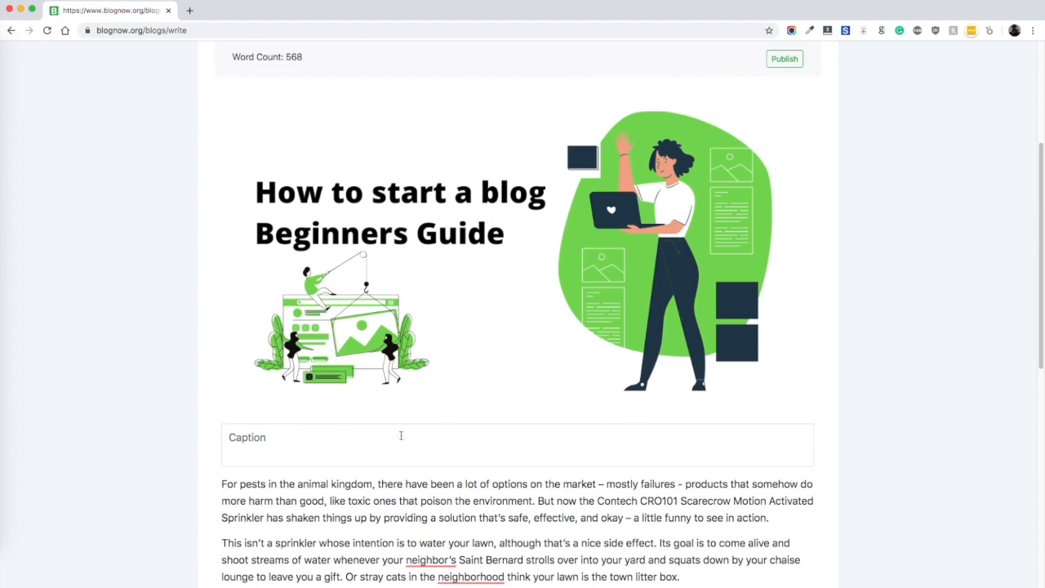
click(401, 435)
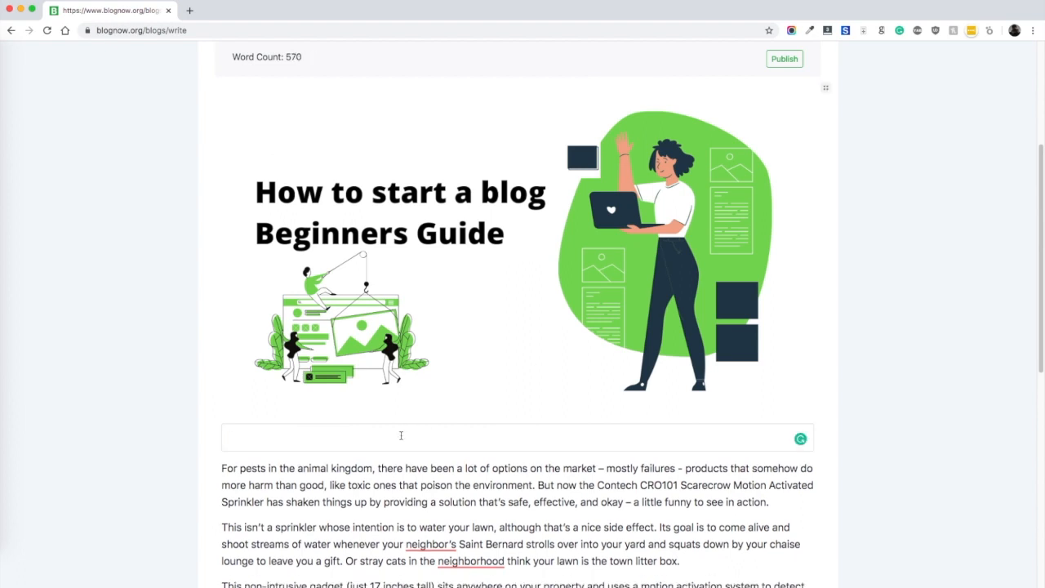
text(my image here)
key(Return)
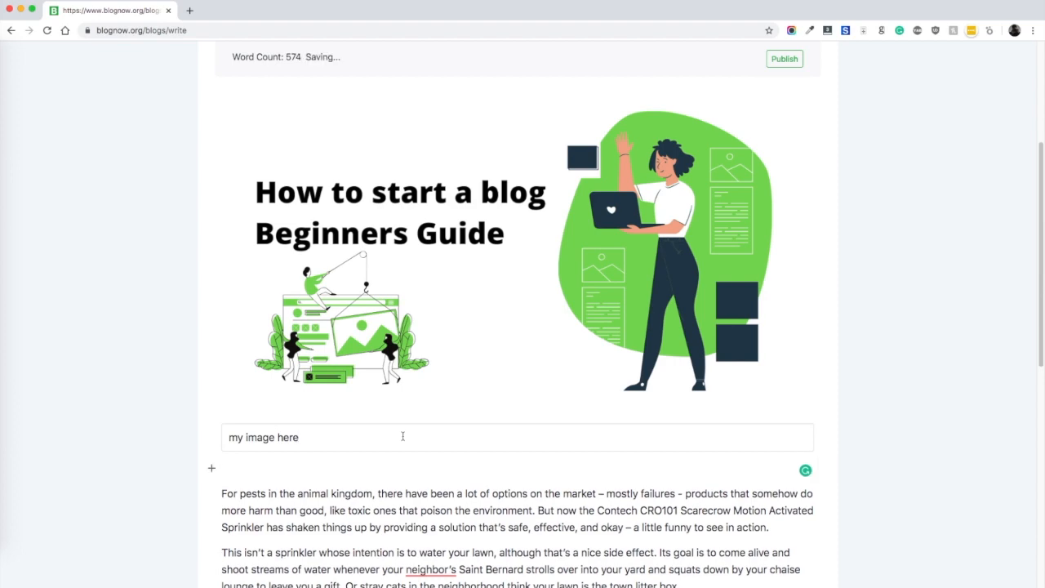
Open YouTube in a new browser tab and copy the link of the video "Coronavirus: How Long Until COVID-19 Improves in the UK?"
scroll(404, 435, up, 5)
scroll(413, 438, down, 4)
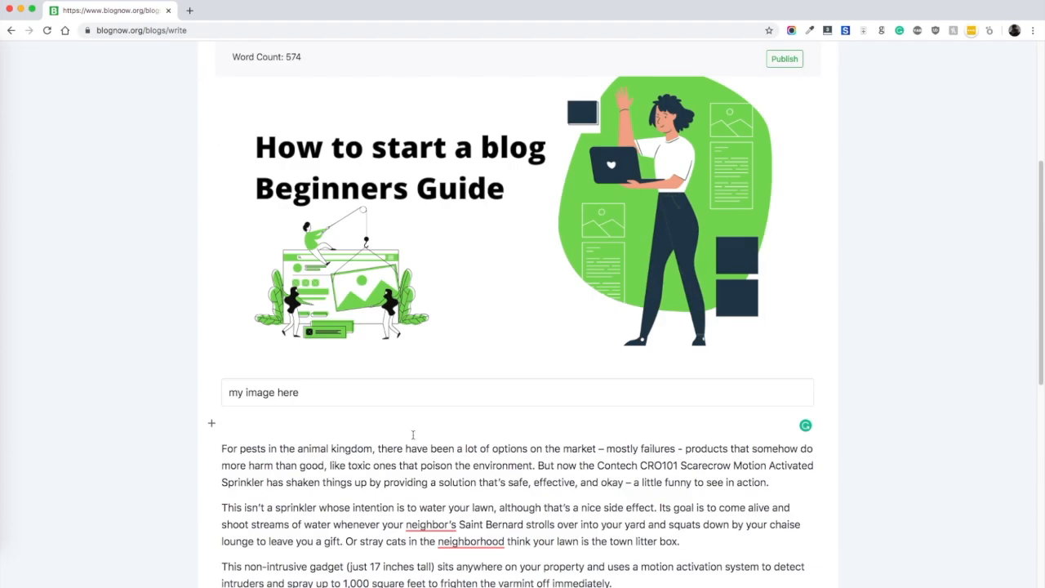
scroll(414, 435, down, 1)
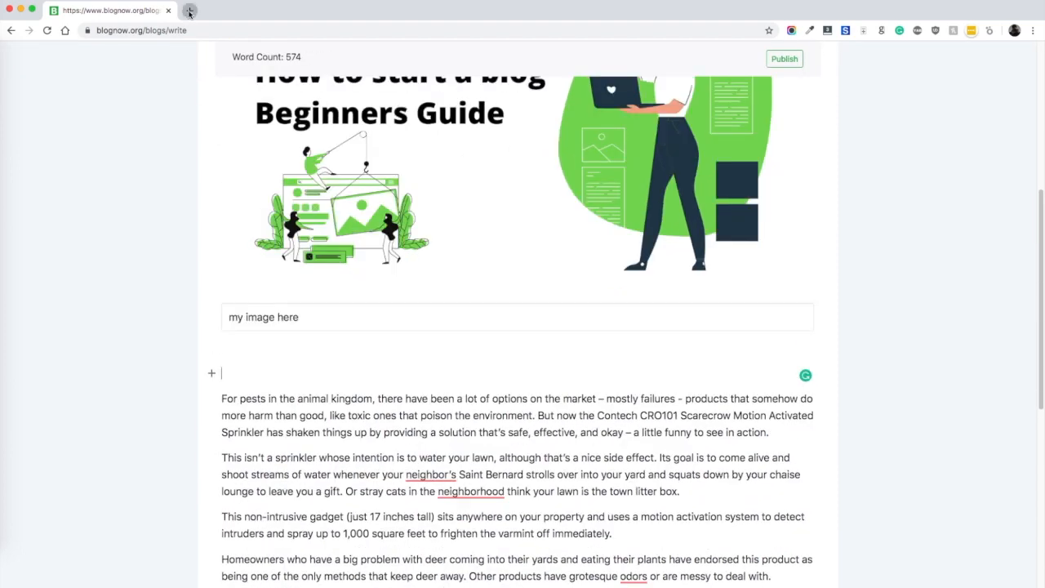
click(189, 10)
text(you)
key(Return)
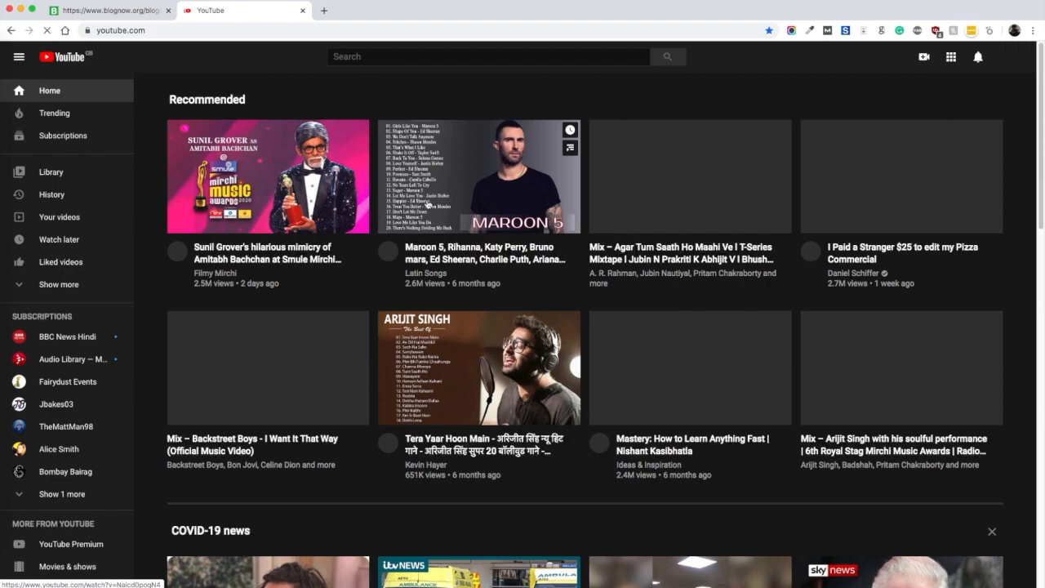
scroll(427, 204, down, 5)
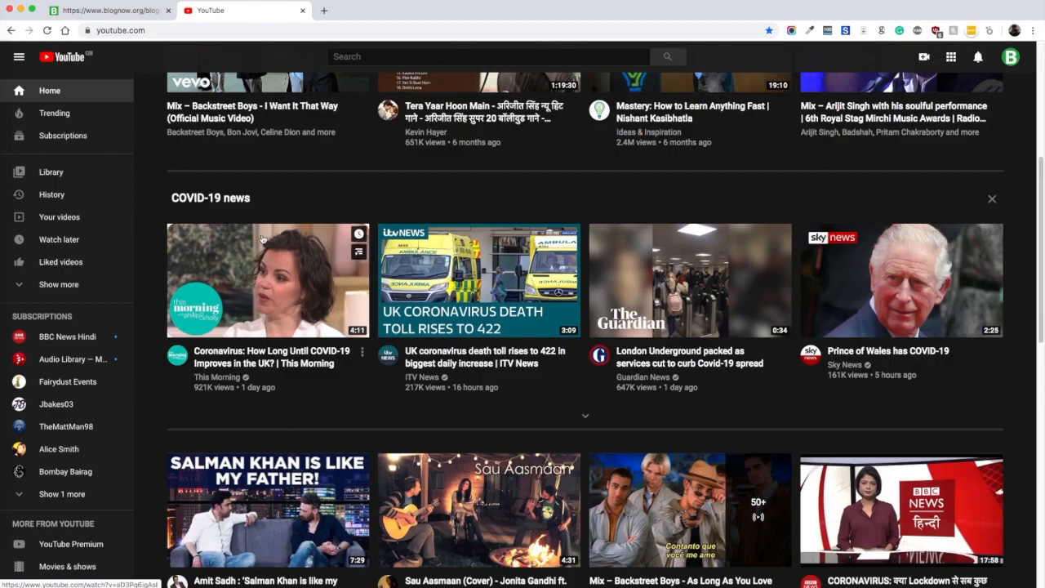
click(284, 249)
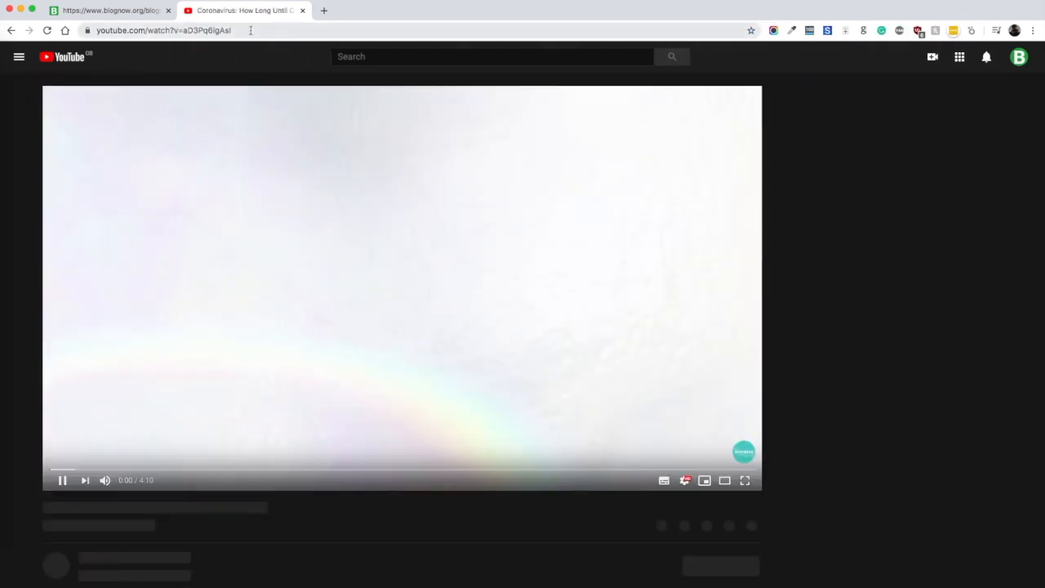
click(251, 30)
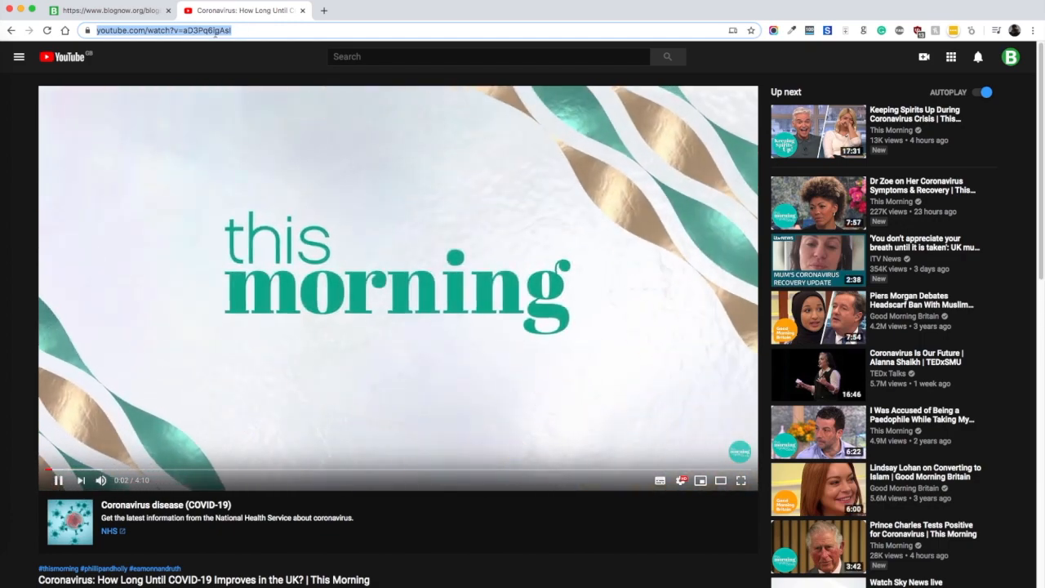
Return to the story and embed the copied YouTube video in the empty block below the captioned image
scroll(309, 339, up, 5)
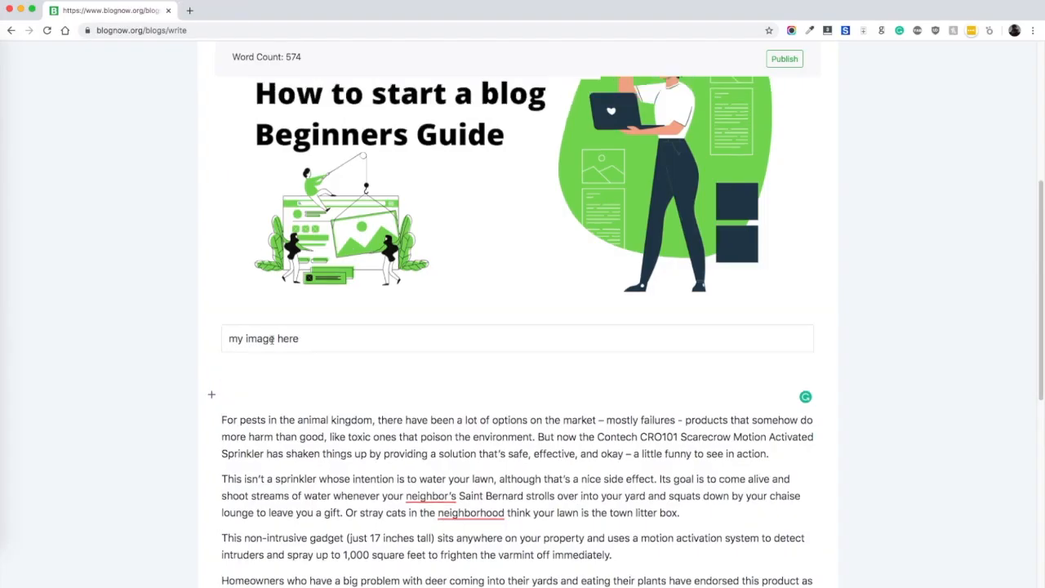
scroll(273, 343, down, 7)
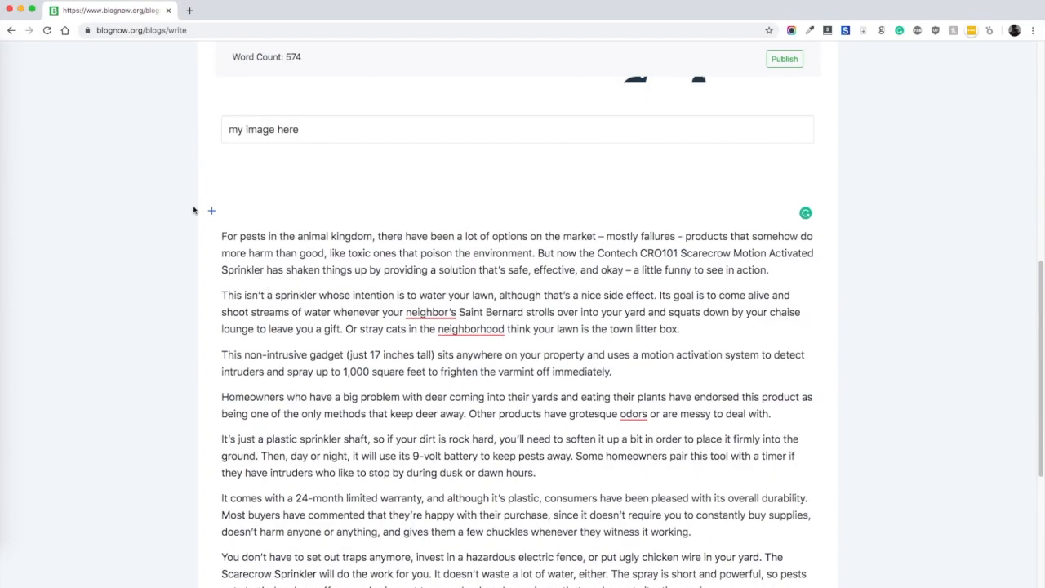
right_click(252, 215)
click(307, 285)
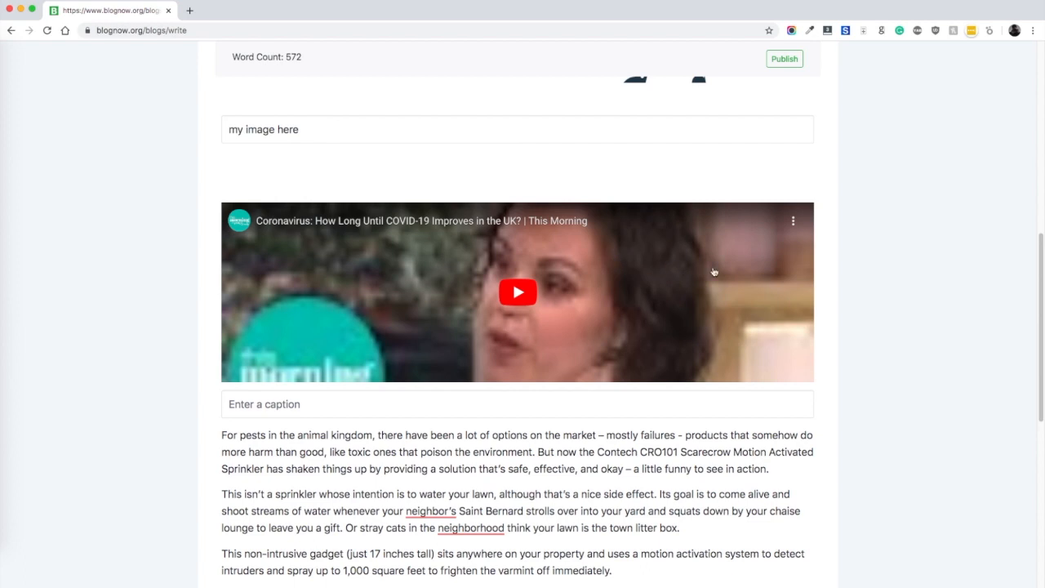
Caption the embedded video "corono virus video" and start a new block below it
click(518, 398)
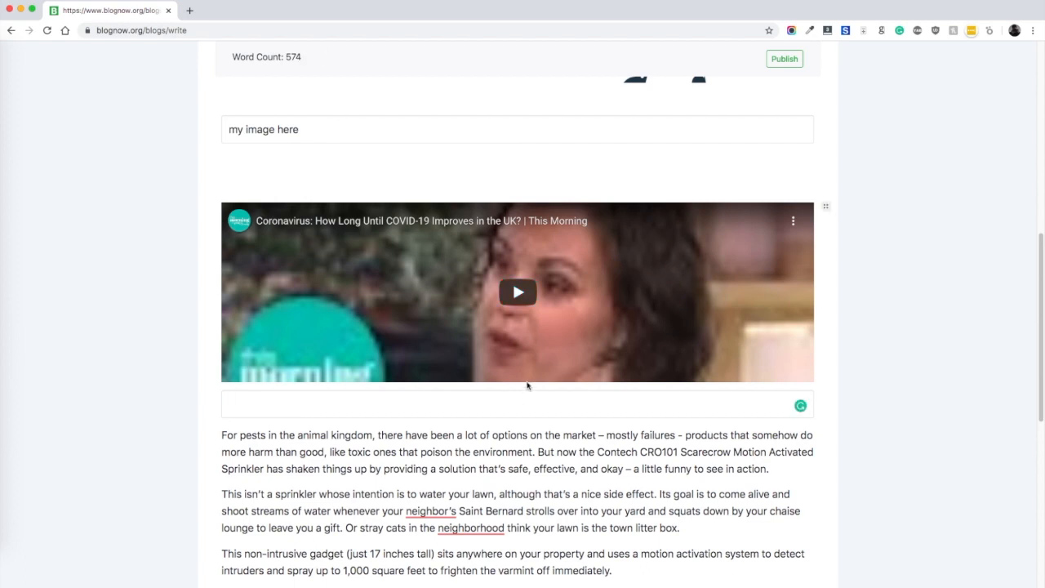
text(corono vir)
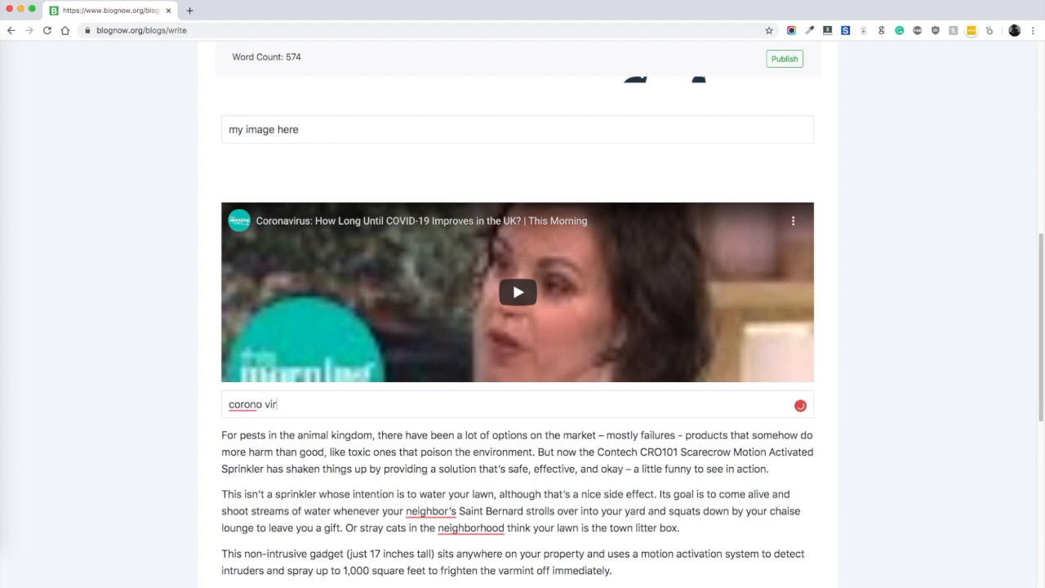
text(us video)
key(Return)
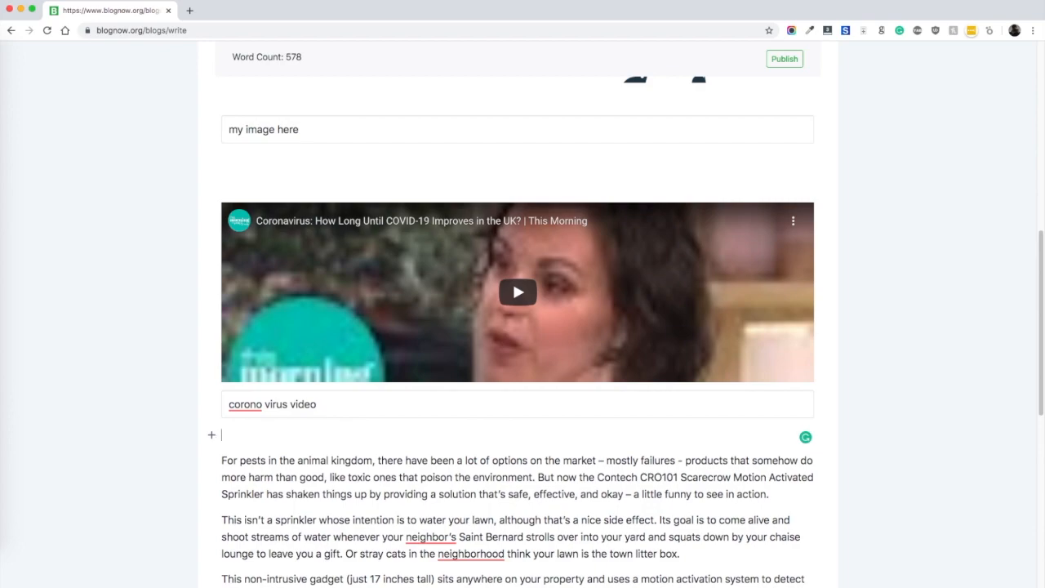
Insert a numbered list in a new block below the paragraph about pests in the animal kingdom
scroll(505, 343, down, 3)
scroll(507, 341, down, 5)
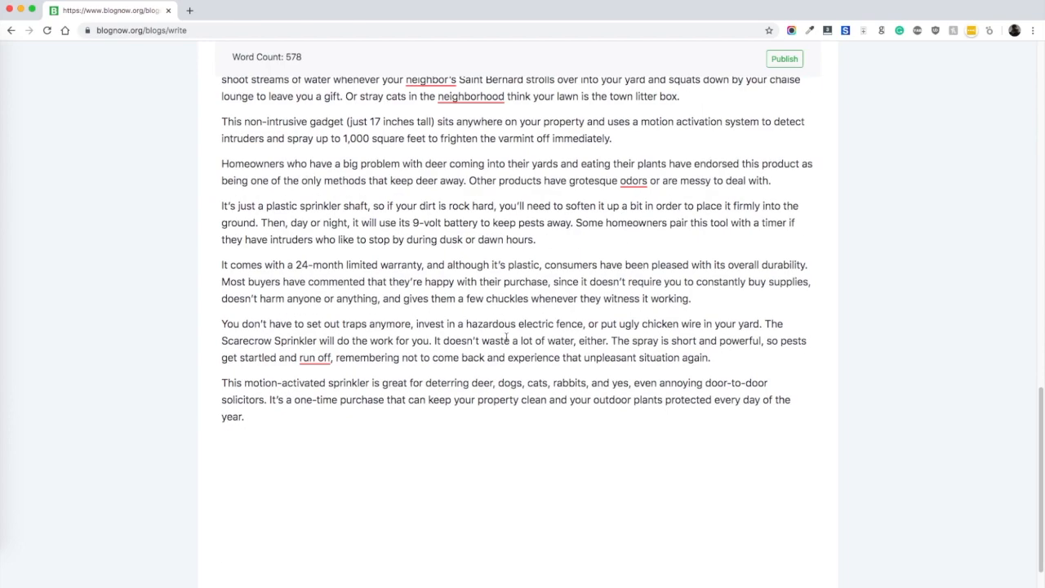
scroll(506, 338, up, 15)
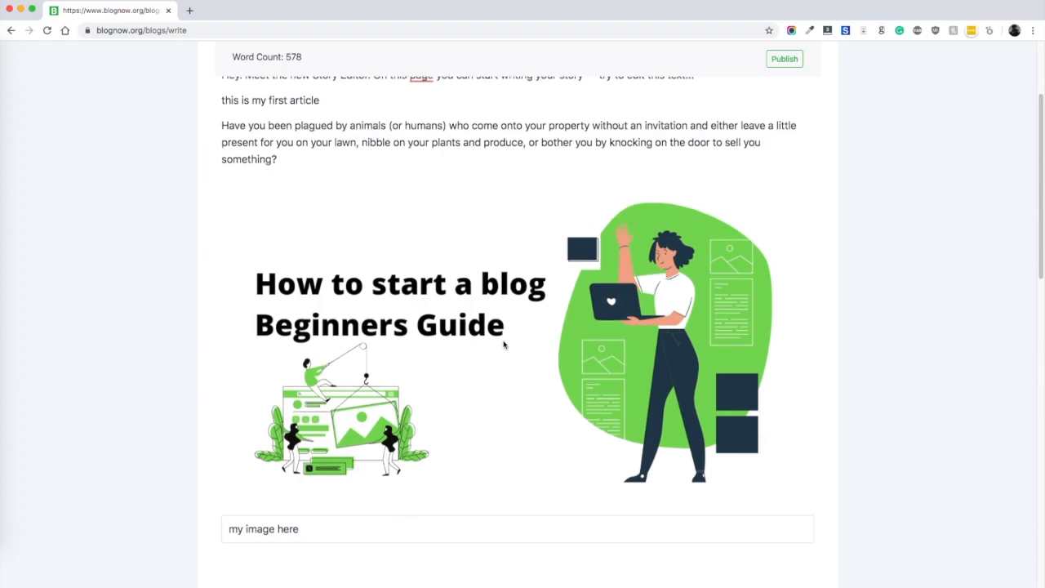
scroll(504, 345, down, 2)
scroll(504, 345, down, 6)
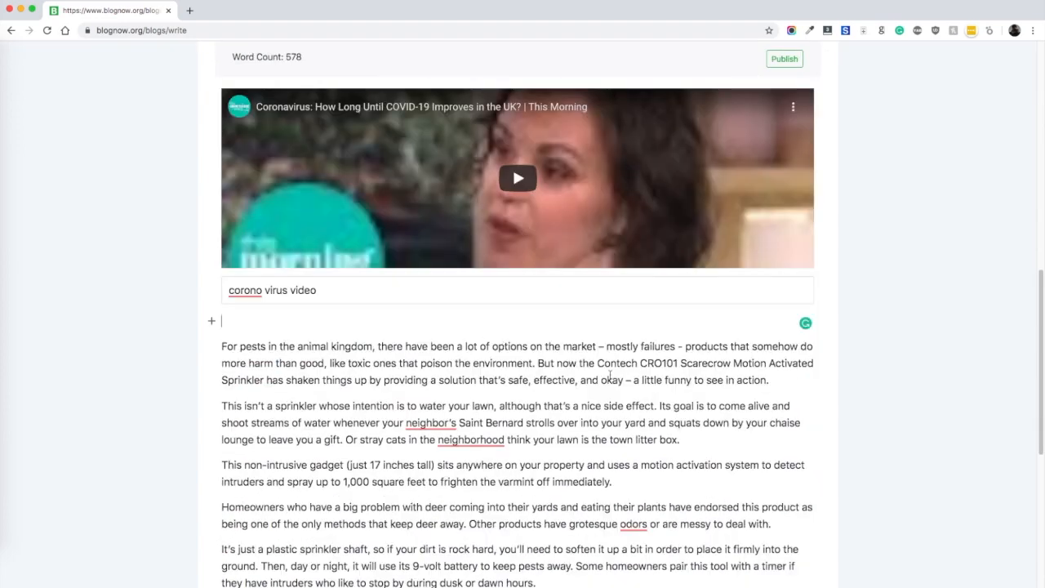
click(769, 379)
key(Return)
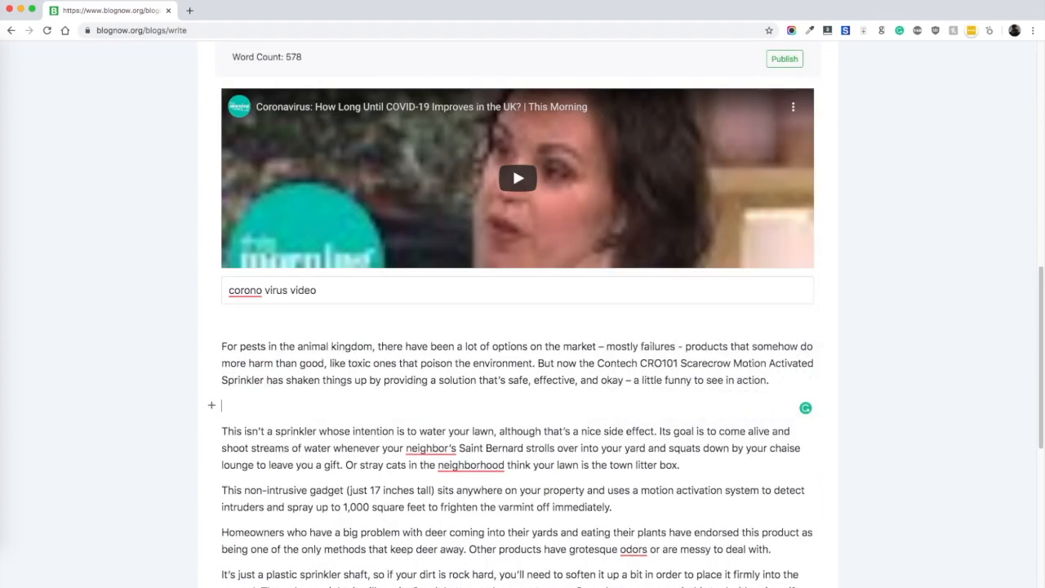
click(211, 407)
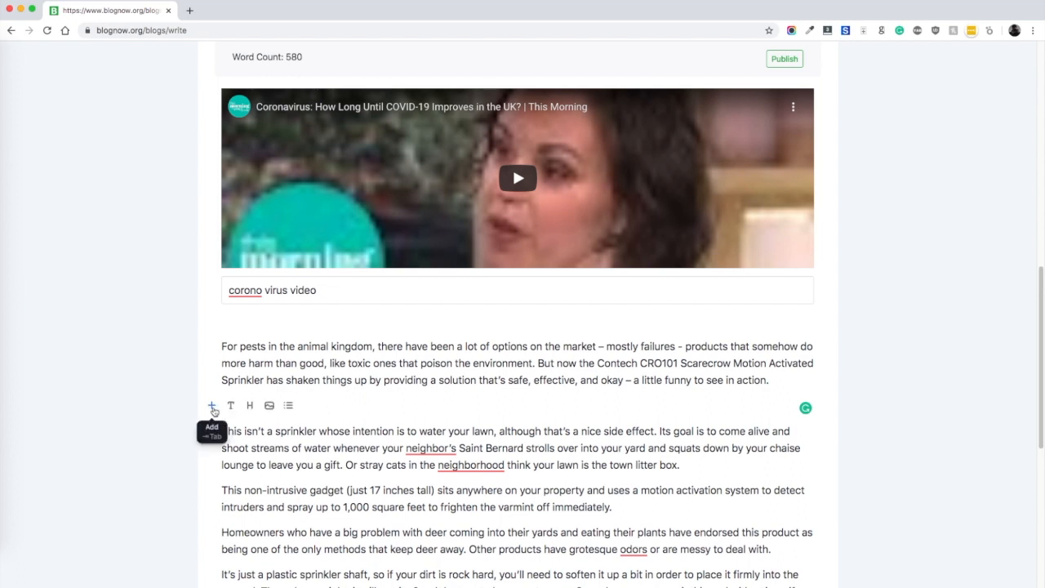
click(288, 406)
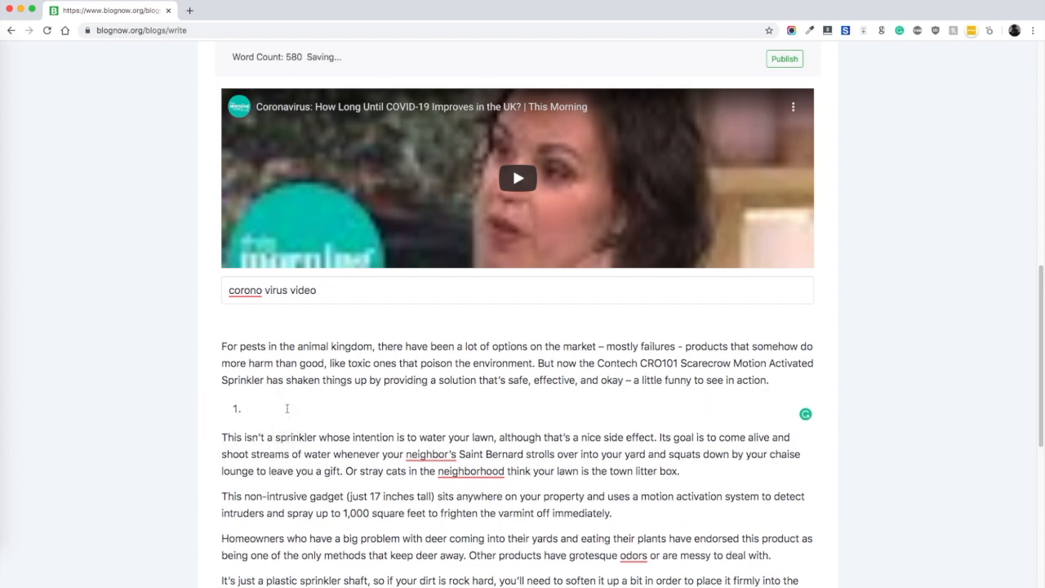
Enter the list items "this is my first item" and "this is my second item", end the list and remove the surplus empty block
text(this is my first item)
key(Return)
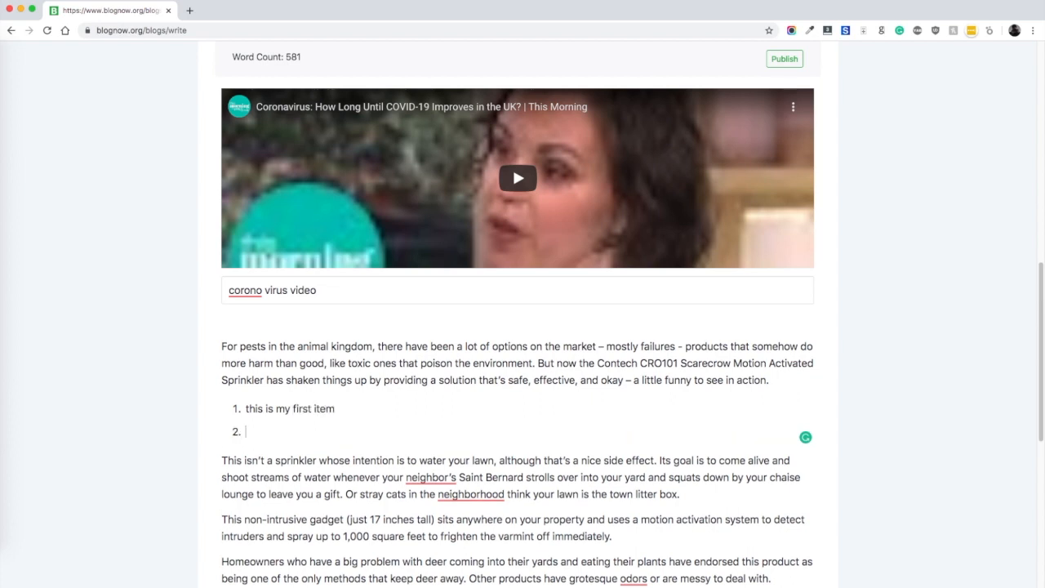
text(this is my second item)
key(Return)
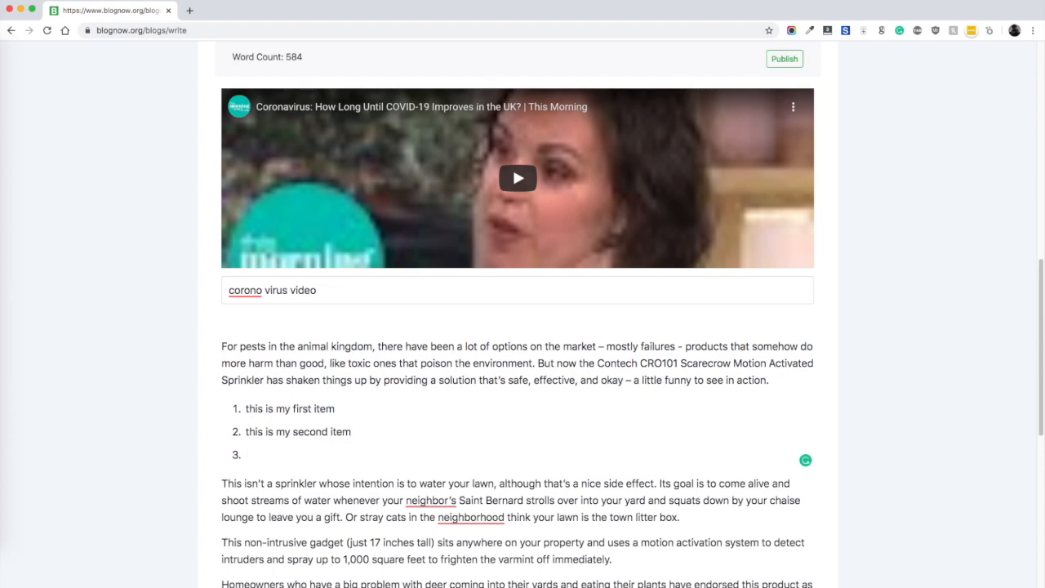
key(Return)
key(Return)
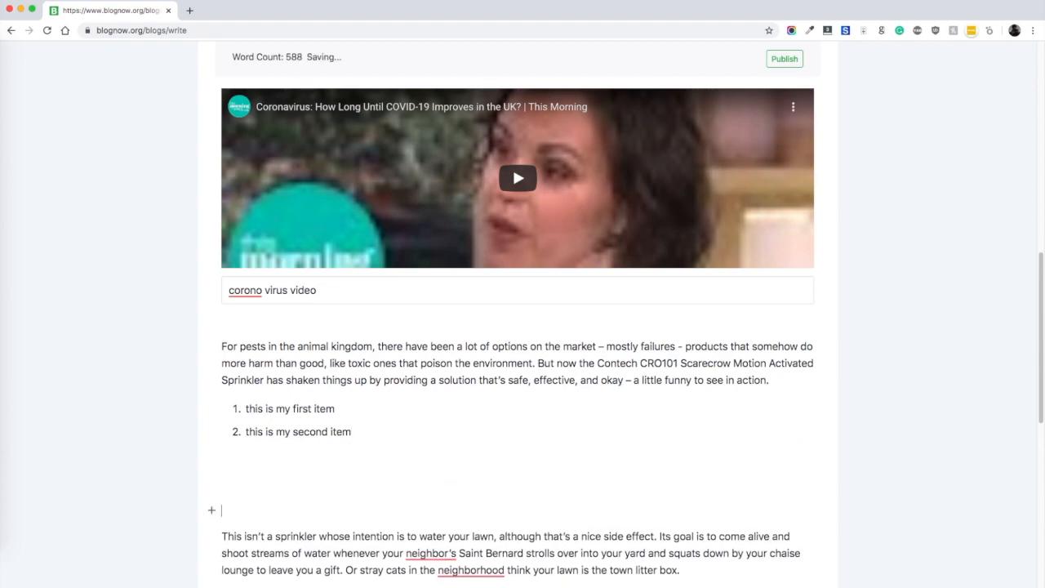
key(BackSpace)
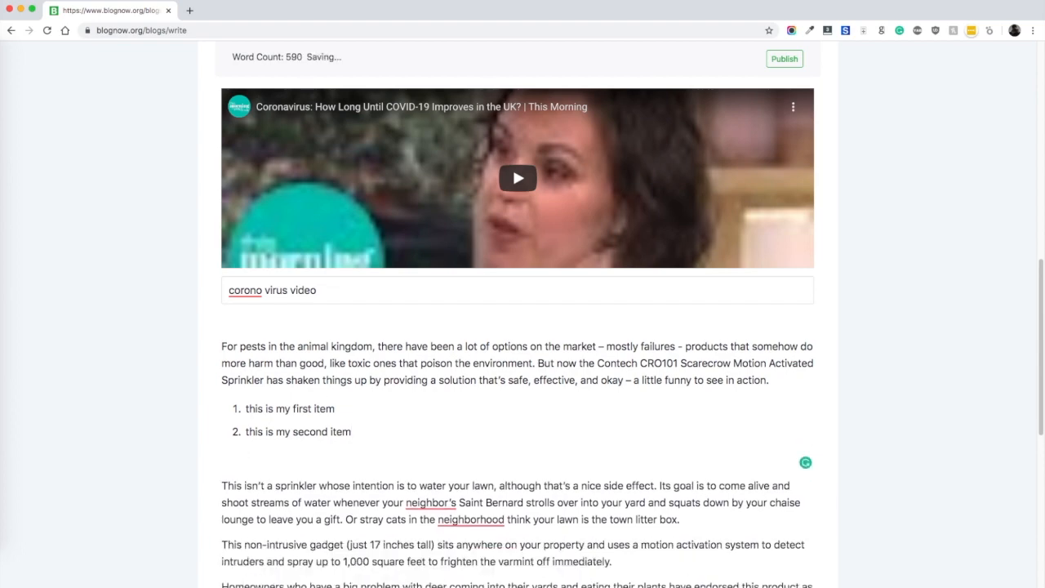
Move the paragraph starting "It's just a plastic sprinkler shaft" up one place, above the paragraph about homeowners with deer problems
scroll(384, 394, down, 3)
scroll(384, 393, down, 1)
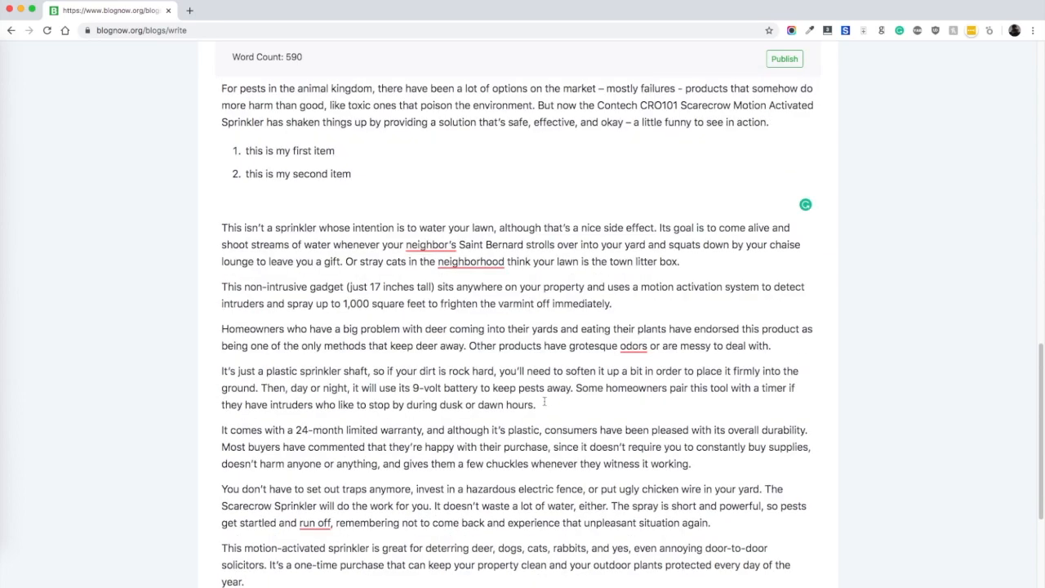
drag(537, 405, 220, 373)
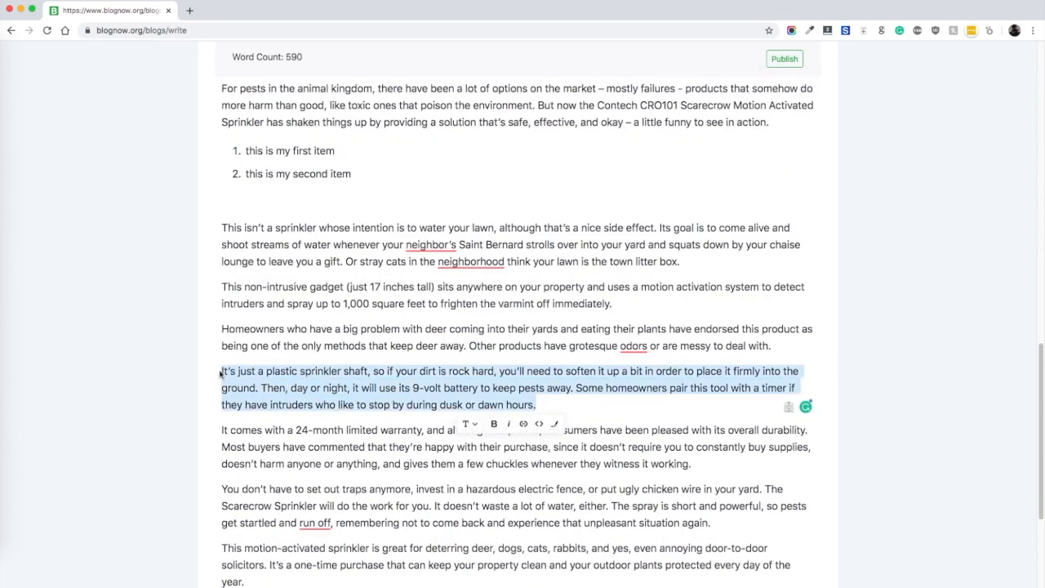
click(585, 401)
drag(537, 404, 219, 373)
double_click(574, 343)
click(554, 405)
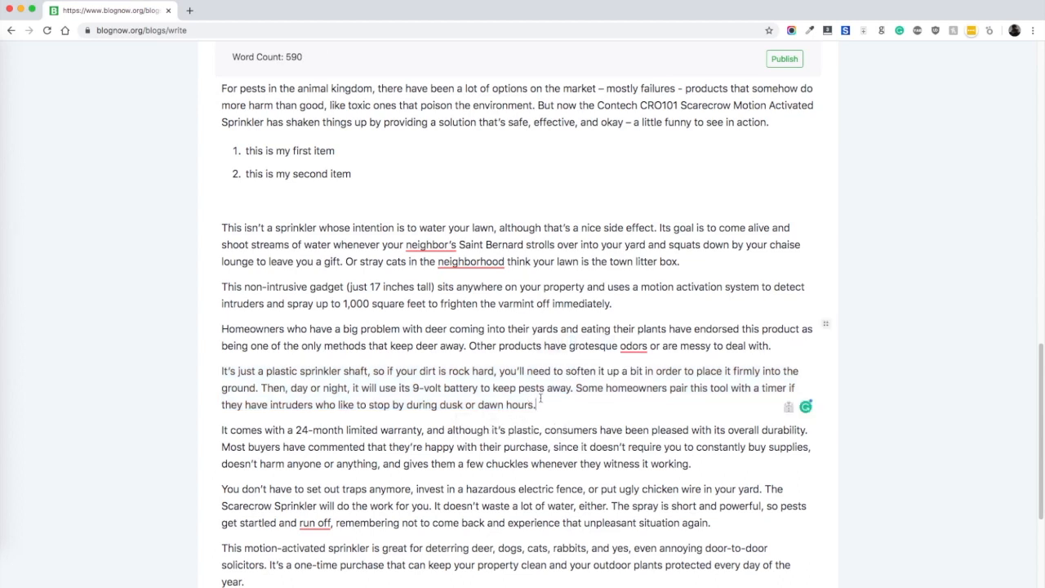
click(825, 369)
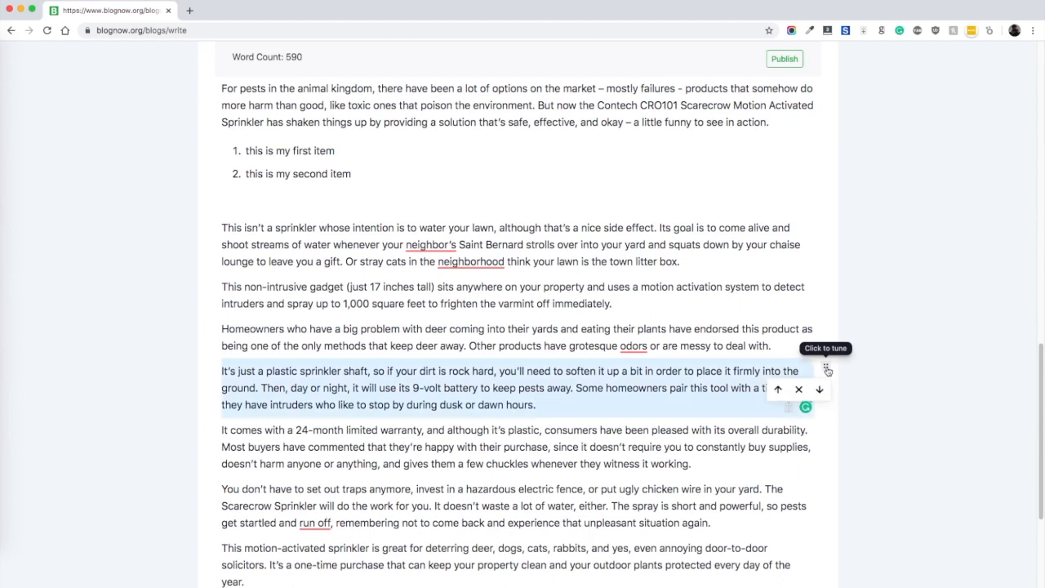
click(778, 392)
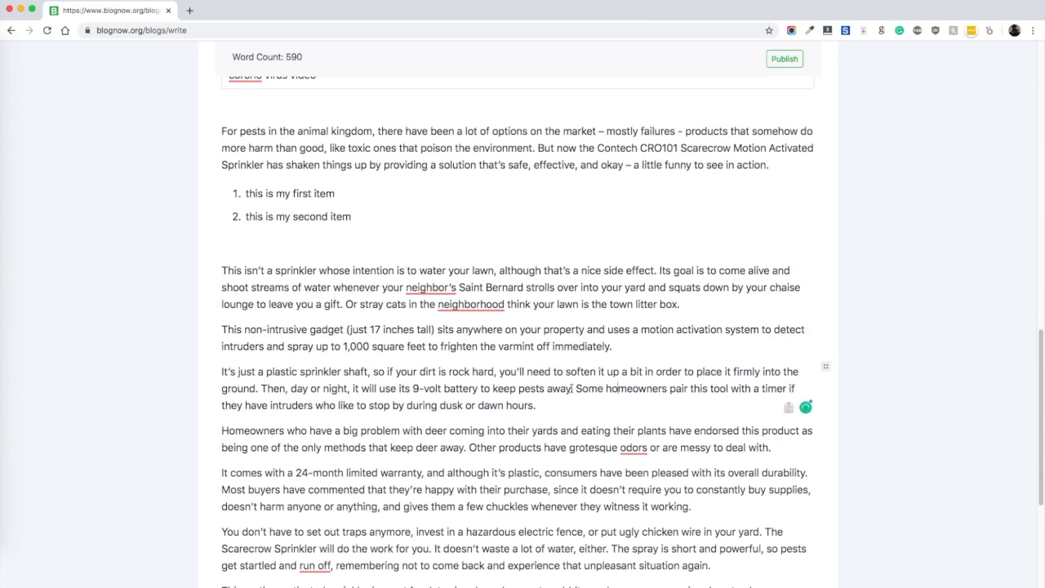
scroll(571, 389, up, 10)
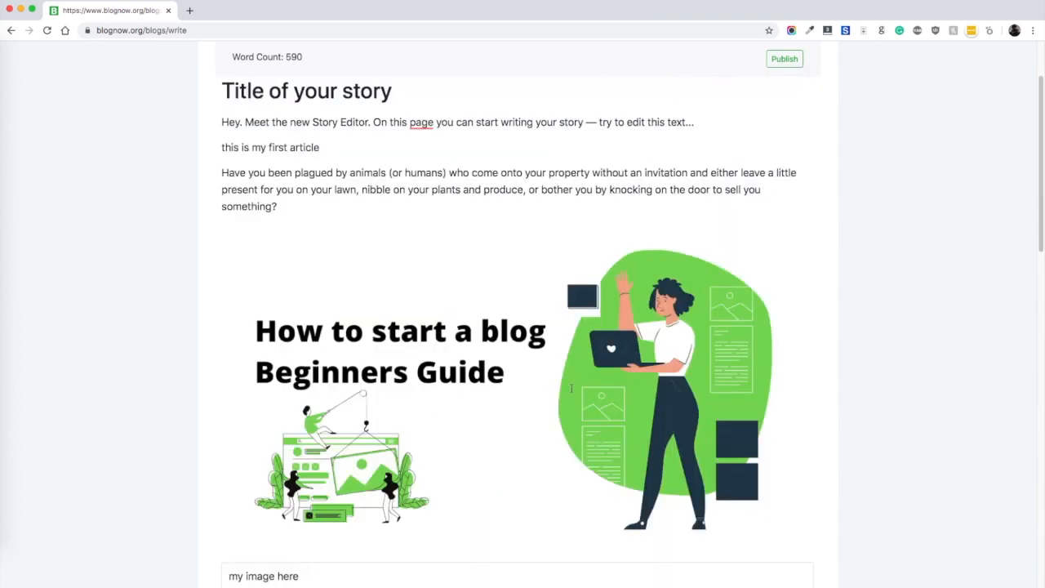
scroll(572, 389, up, 2)
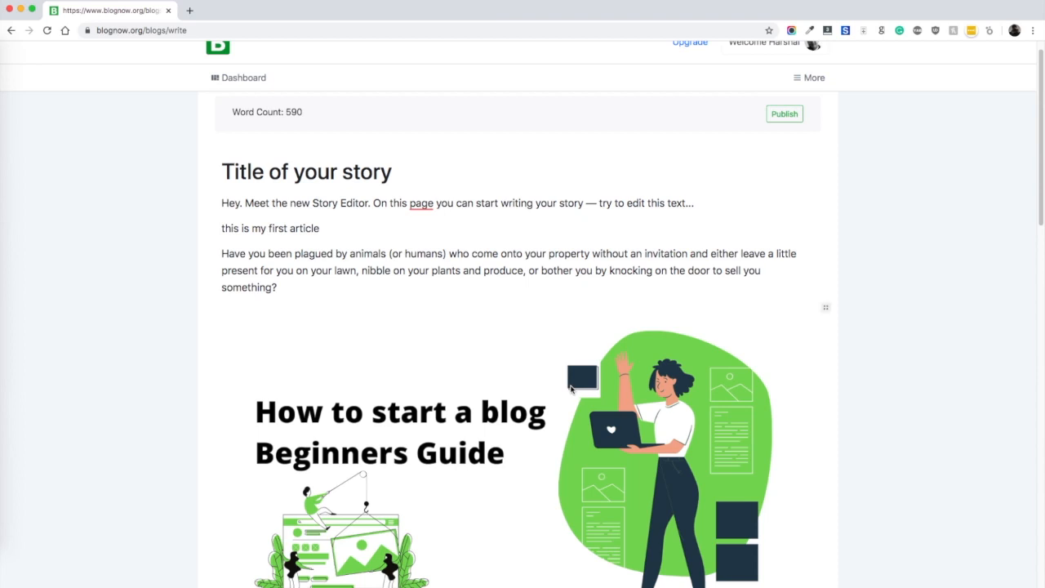
scroll(676, 366, down, 1)
scroll(677, 364, up, 2)
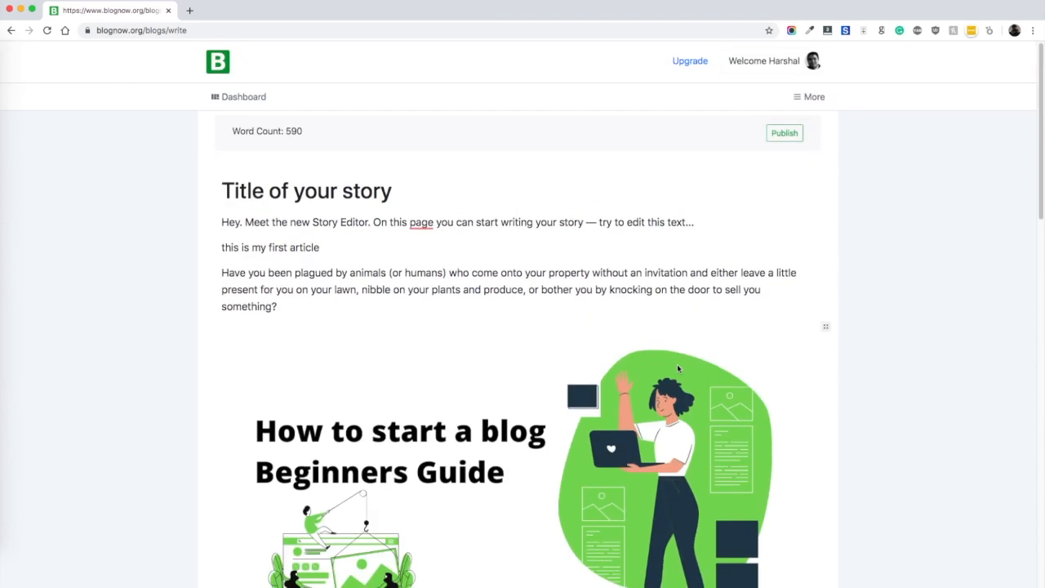
Open Canva in a new browser tab and start a blank YouTube Thumbnail design
click(190, 10)
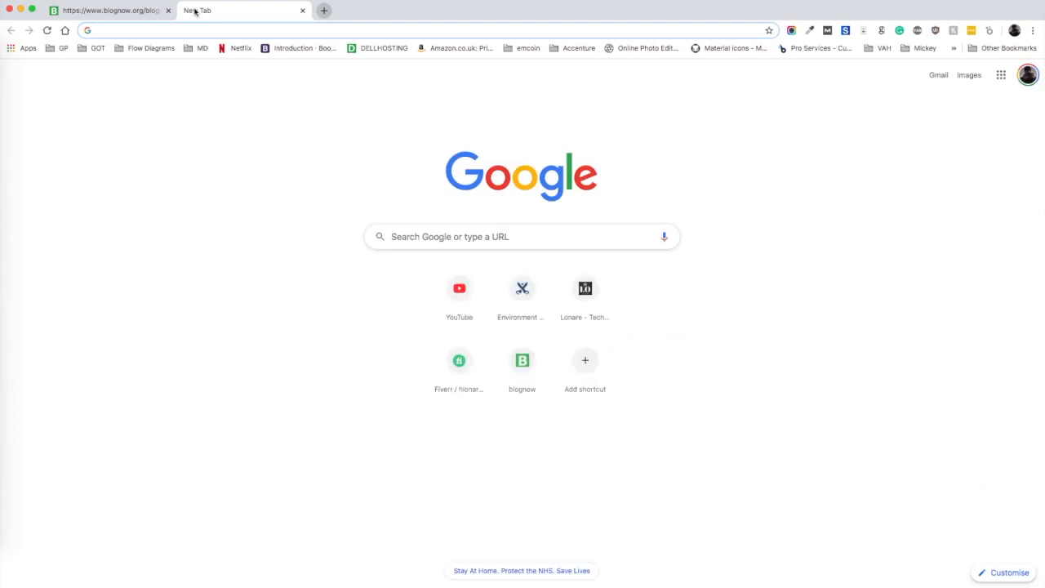
text(canva)
key(Return)
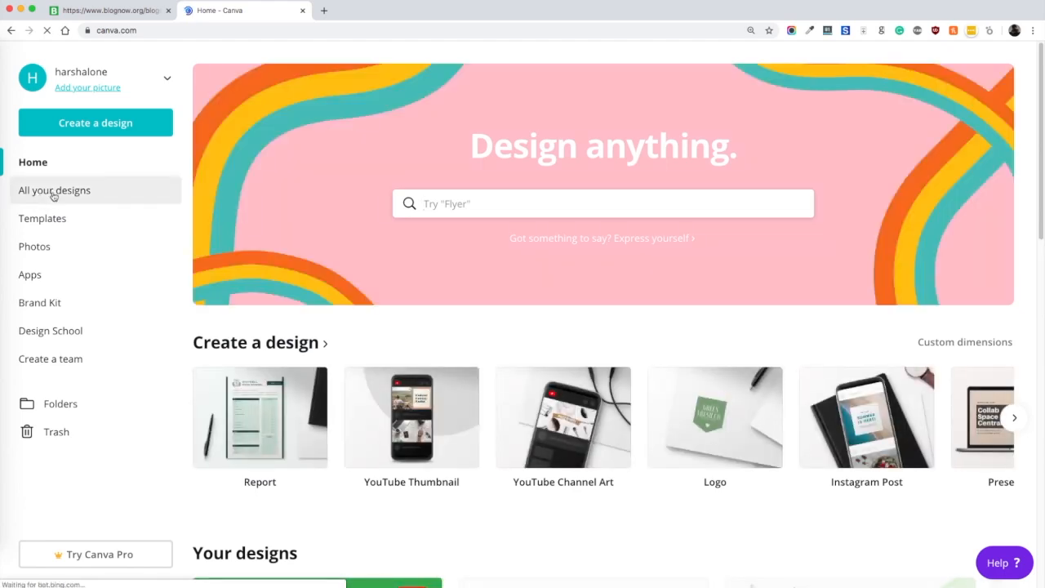
click(443, 427)
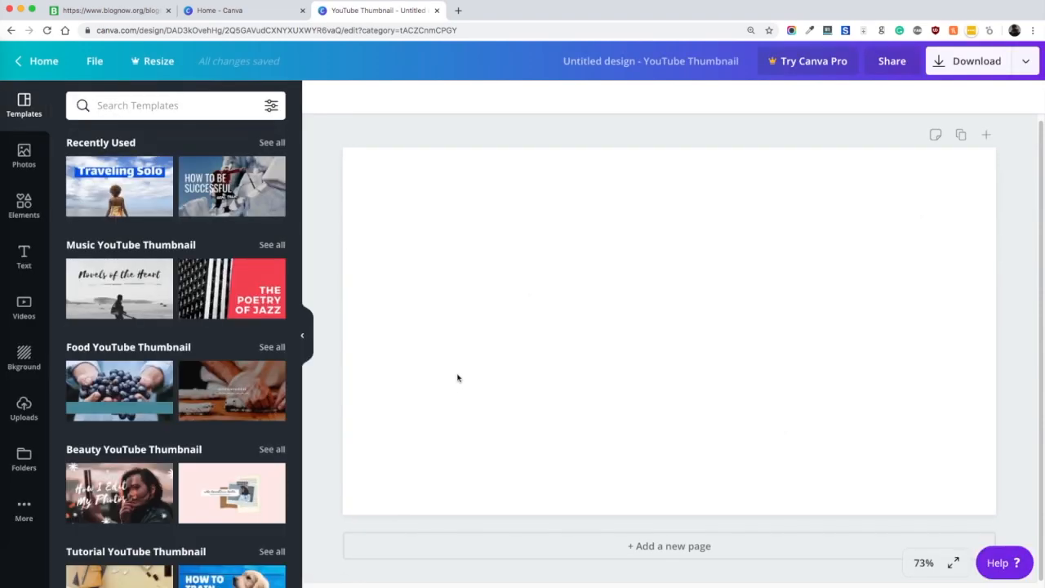
Apply the "Traveling Solo" template to the blank page and replace its heading text with "new article"
click(131, 200)
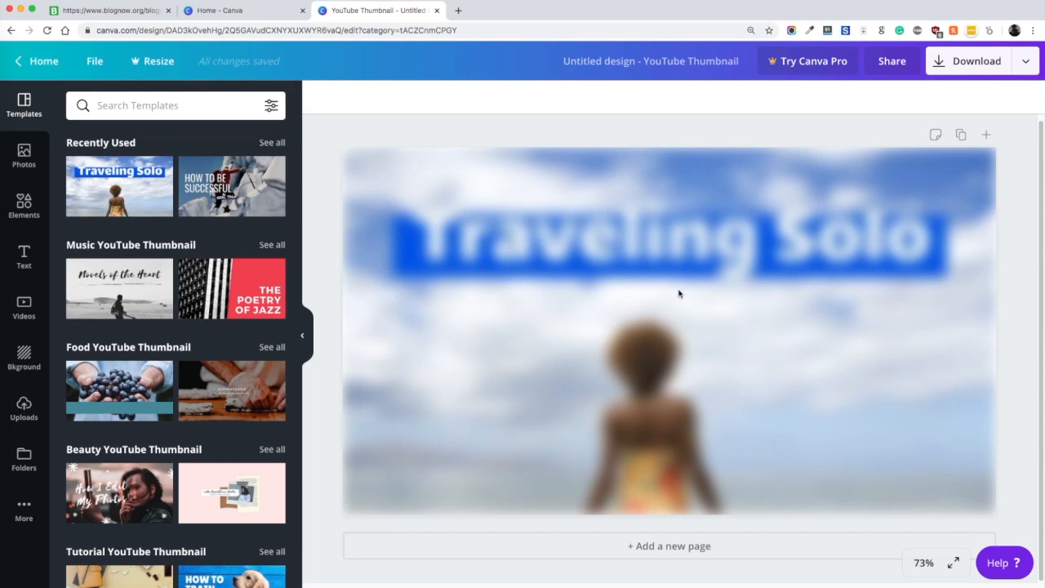
click(654, 263)
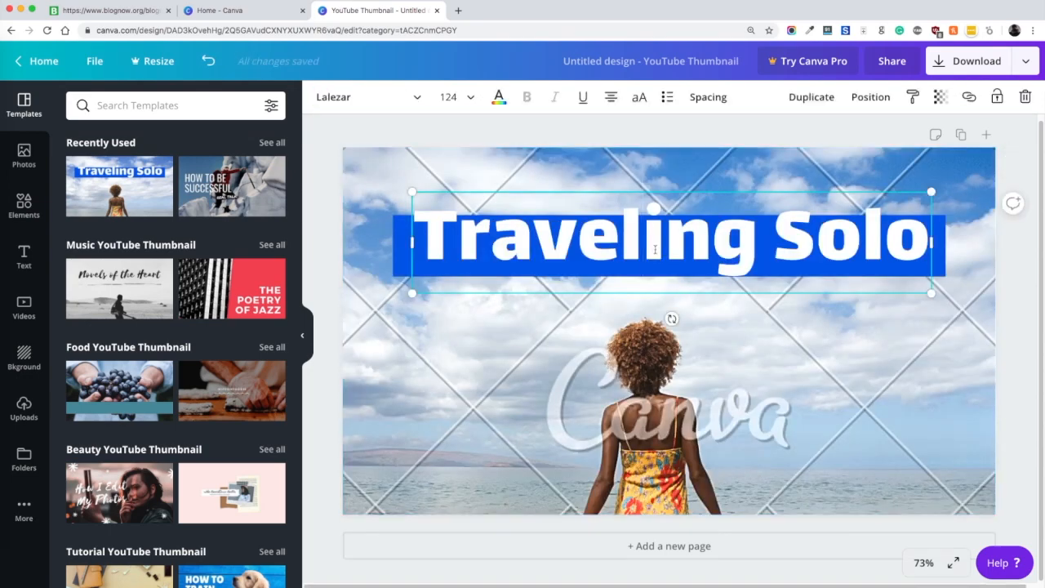
double_click(655, 250)
text(new article)
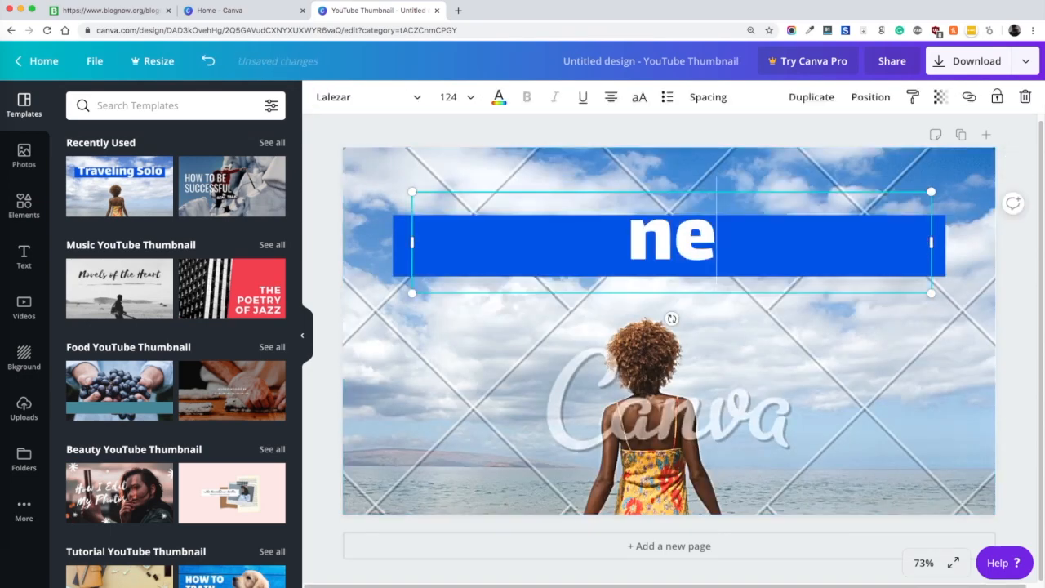
Delete the template's background photo and switch the design to the red "The Poetry of Jazz" music template
click(469, 427)
key(Delete)
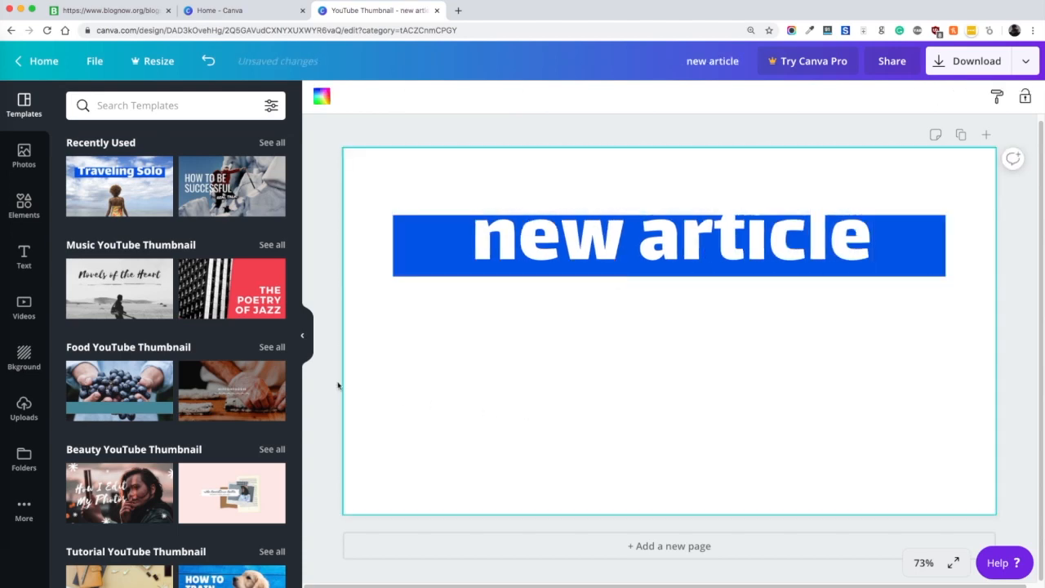
click(248, 294)
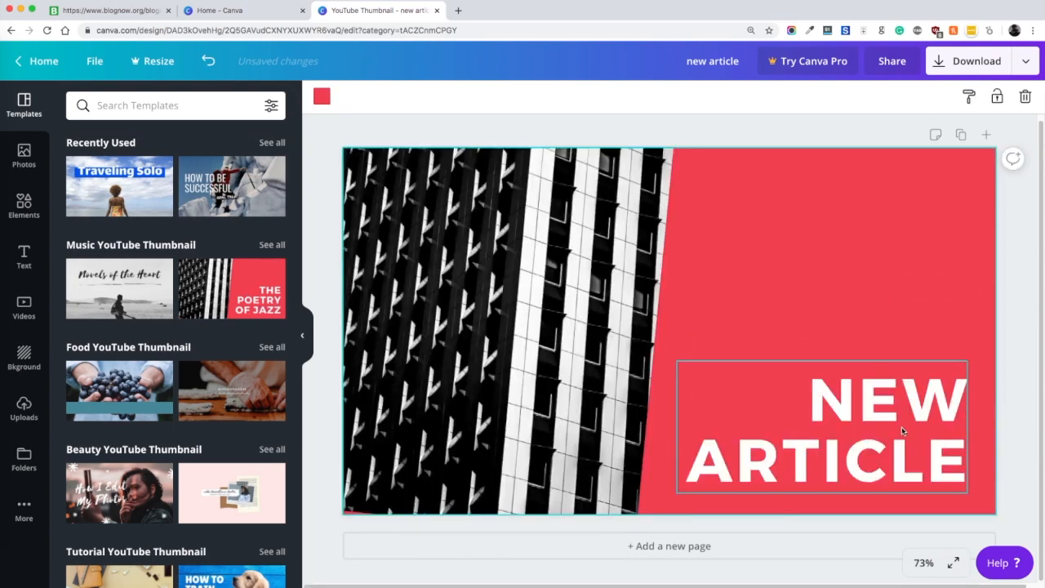
View the download options for the thumbnail design, and close them without downloading
click(903, 430)
click(836, 225)
click(967, 72)
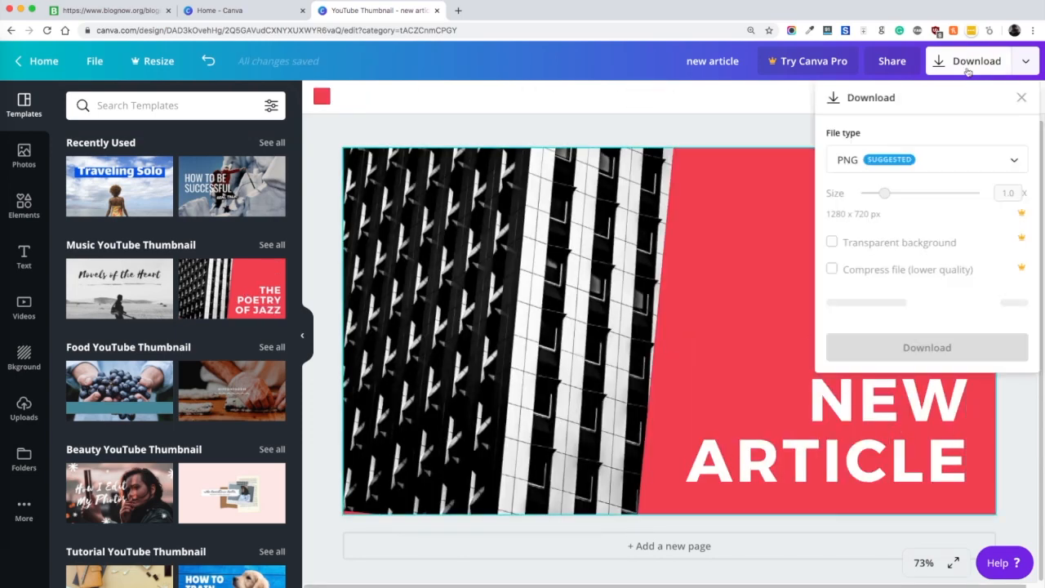
click(643, 137)
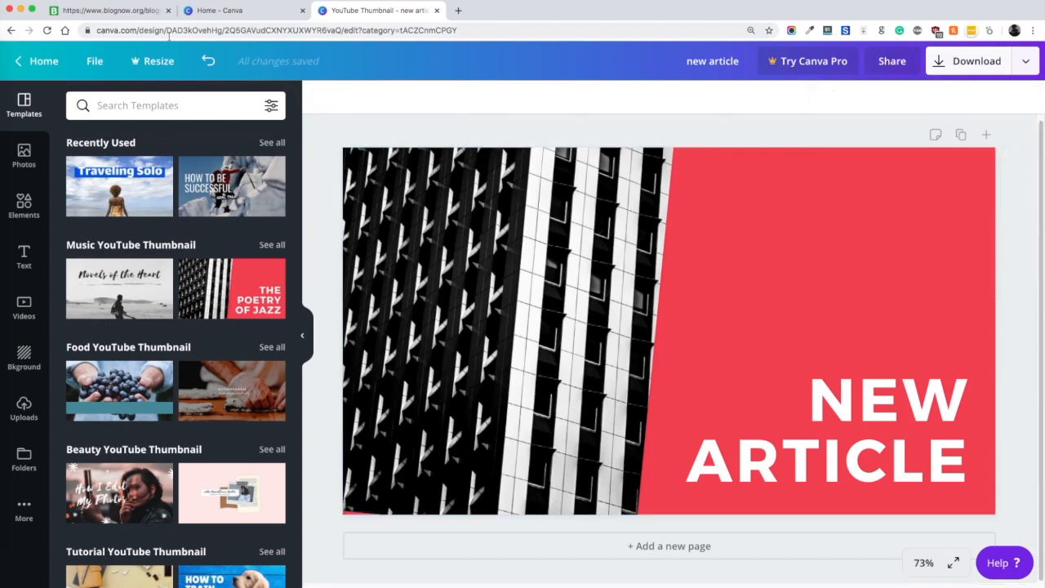
Switch back to the BlogNow story, add the "Articles" tag in its publishing options, and close them without publishing
click(119, 11)
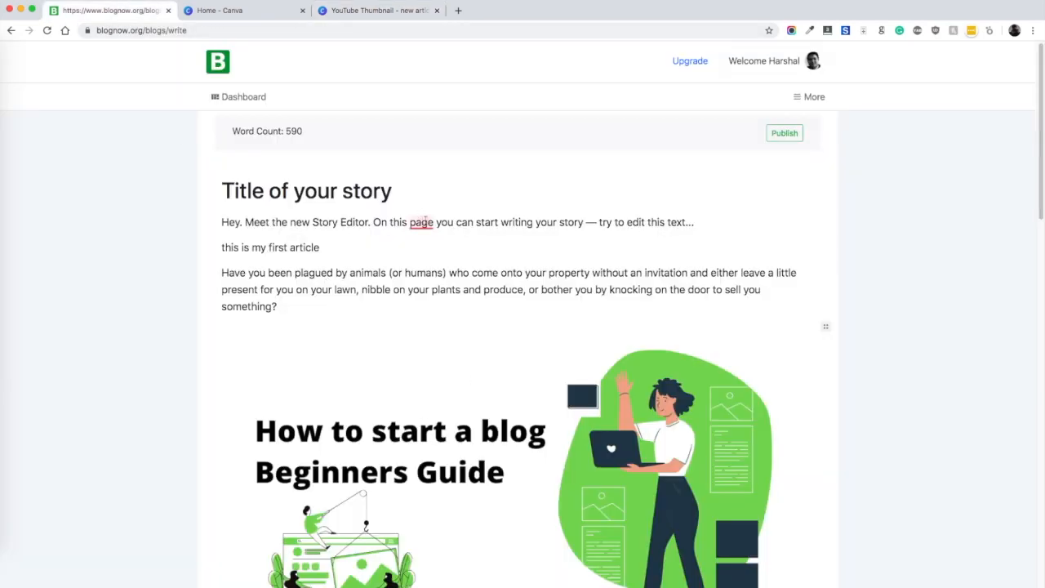
click(757, 216)
click(783, 135)
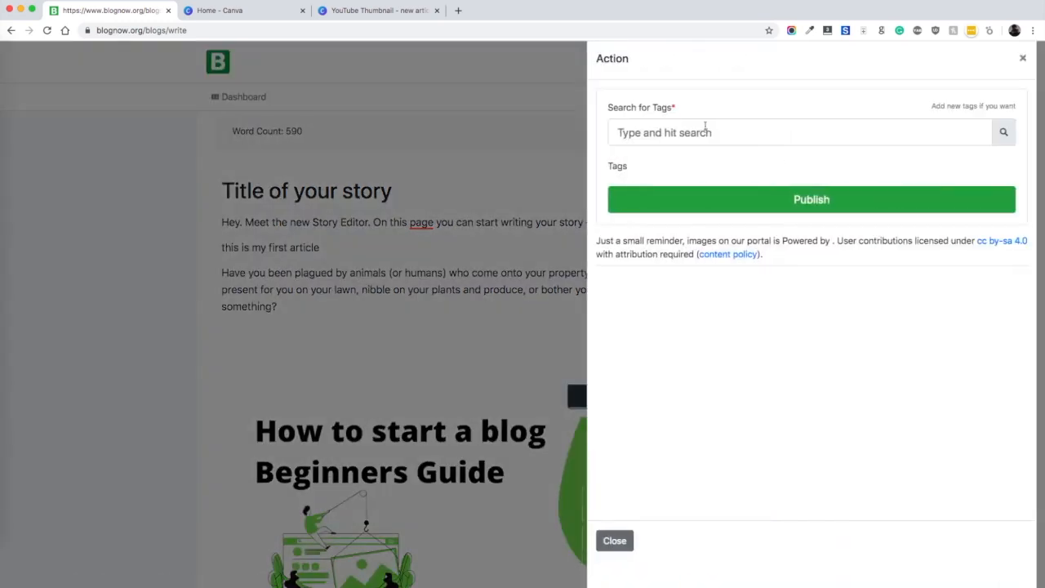
text(article)
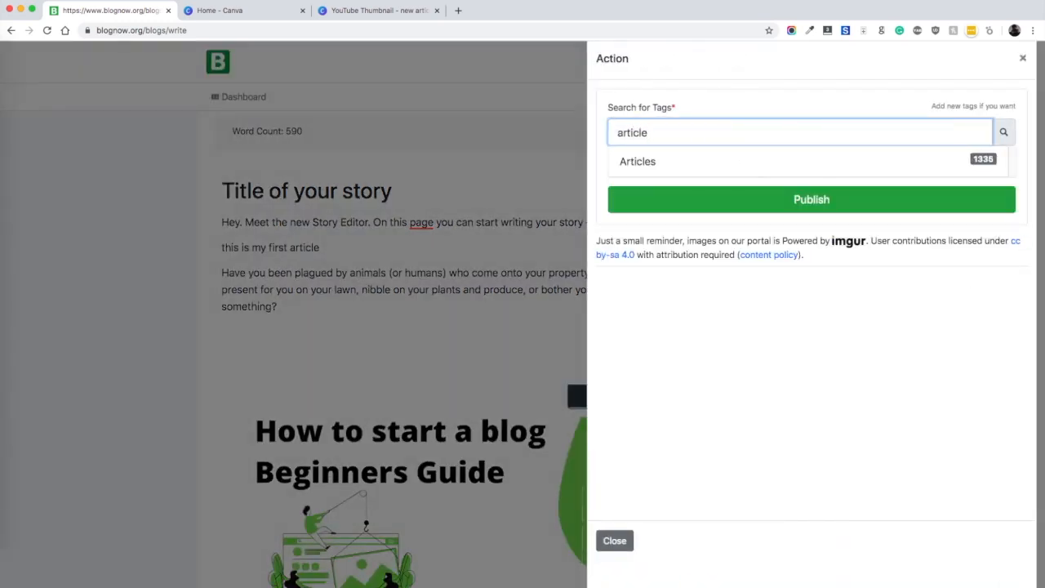
click(651, 165)
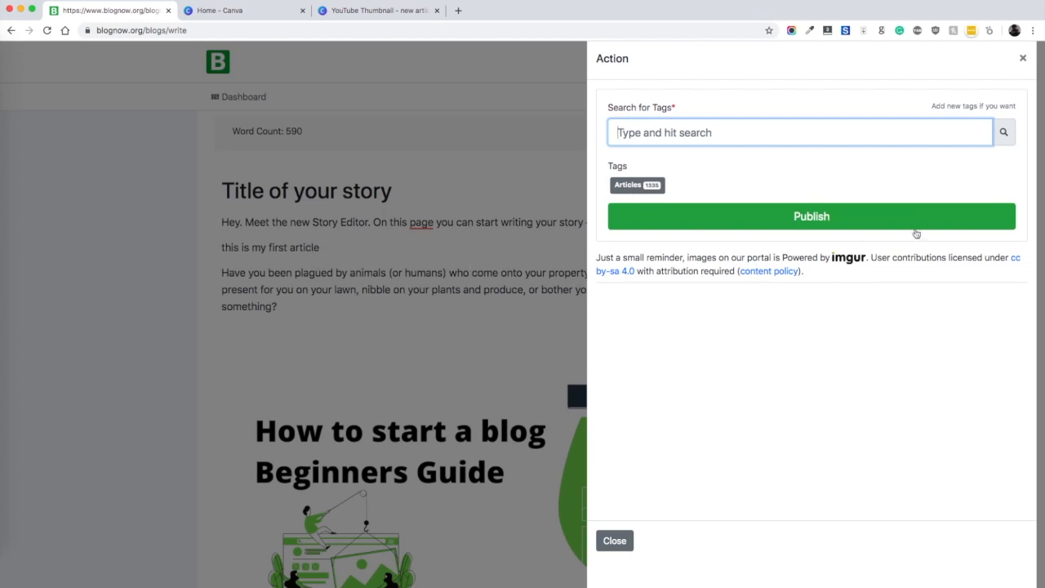
click(454, 310)
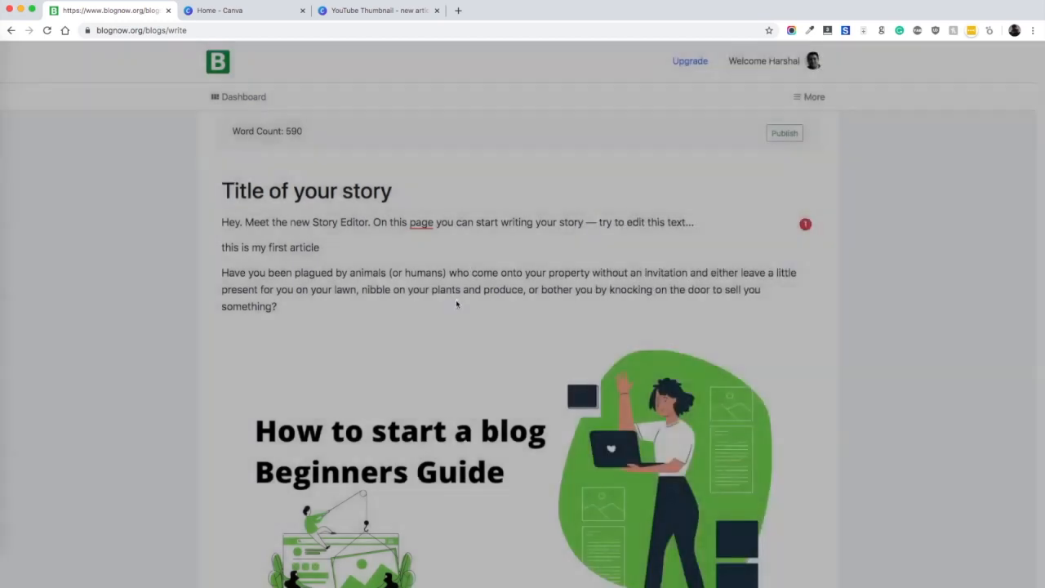
scroll(461, 362, down, 10)
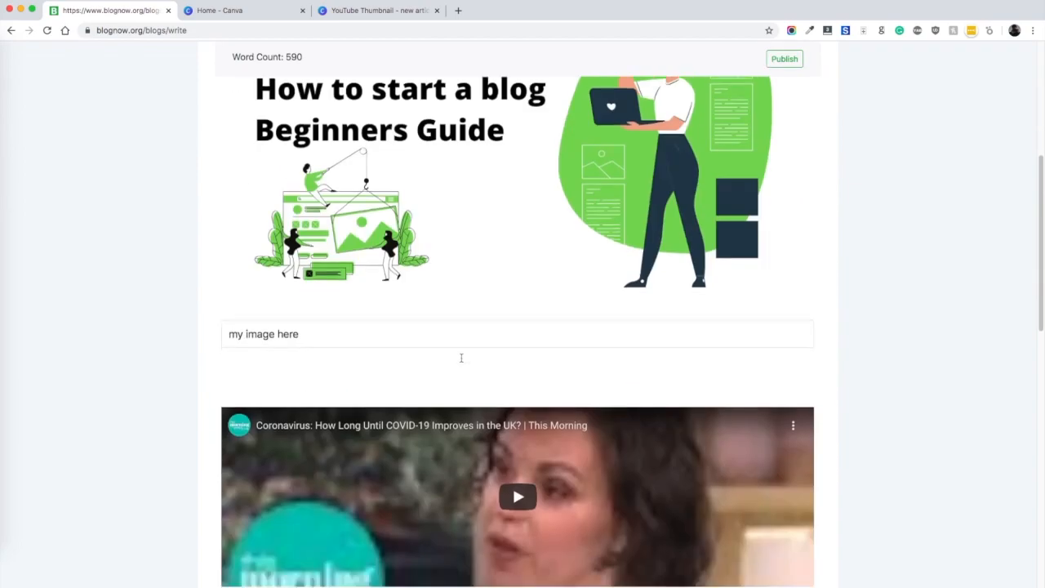
scroll(467, 362, down, 5)
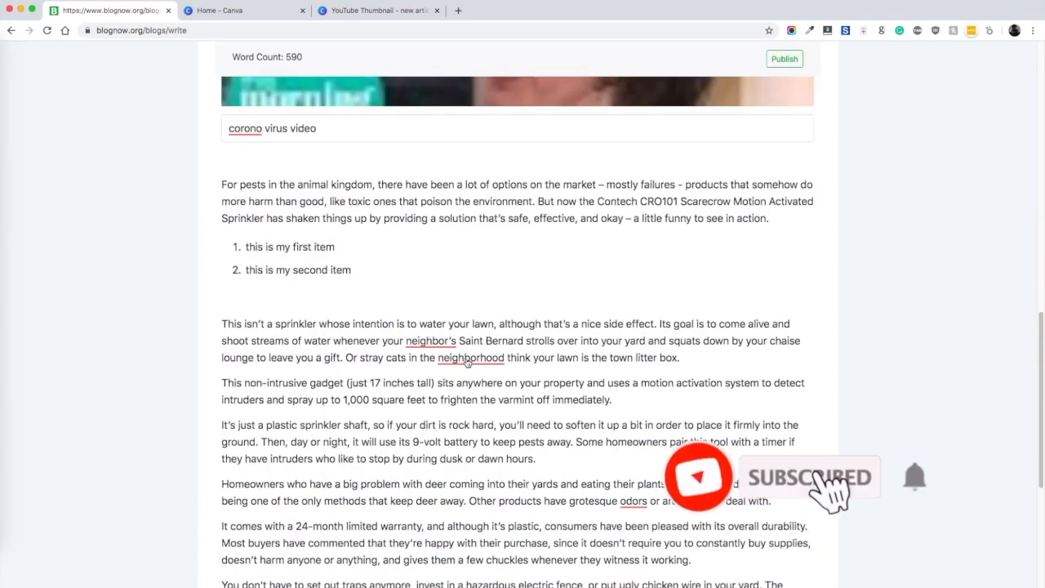
scroll(468, 363, up, 10)
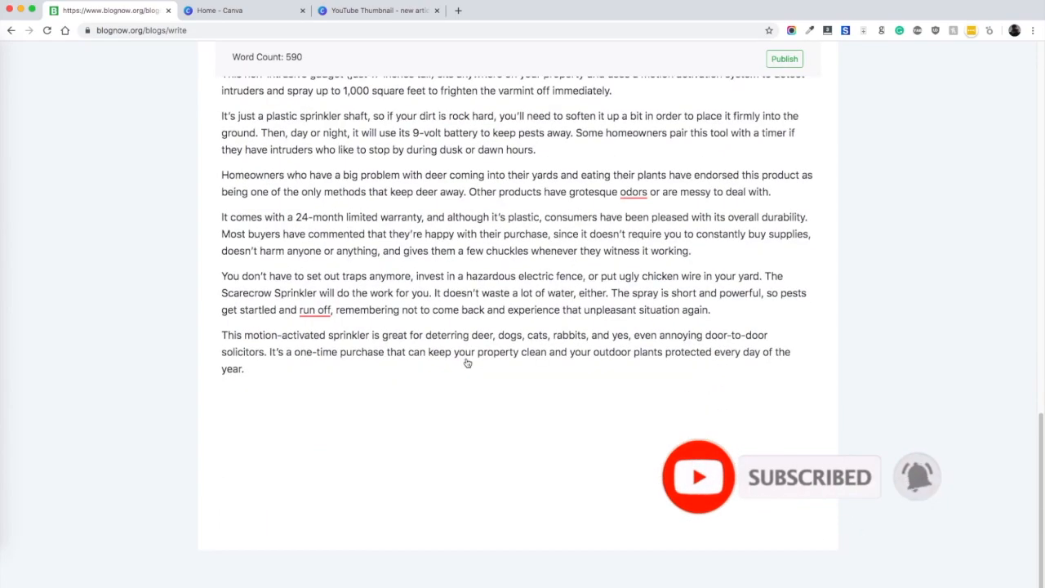
scroll(467, 363, up, 4)
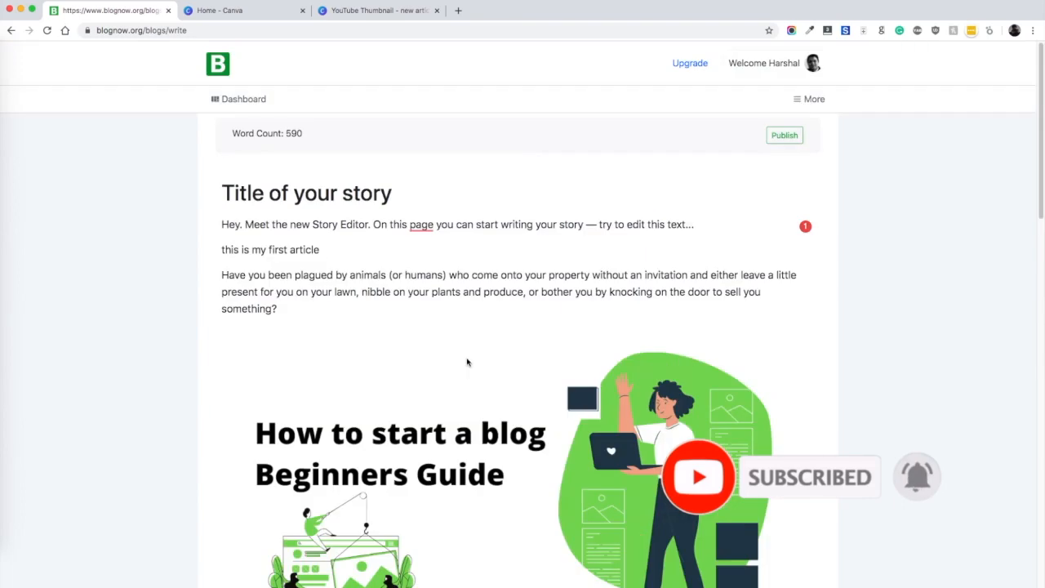